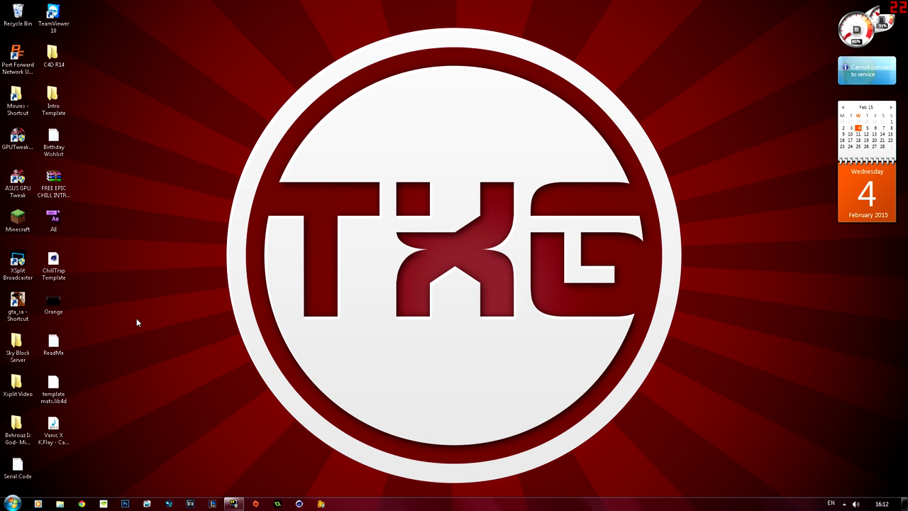
- Move the chill intro template archive onto the open desktop, then return it to the icon column
left_click_drag(53, 181, 458, 122)
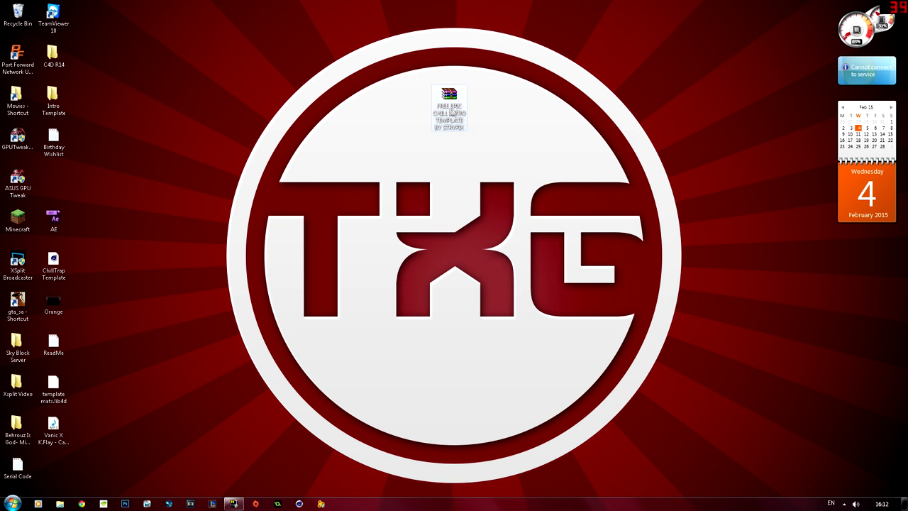
left_click_drag(438, 108, 56, 188)
right_click(451, 108)
left_click(395, 166)
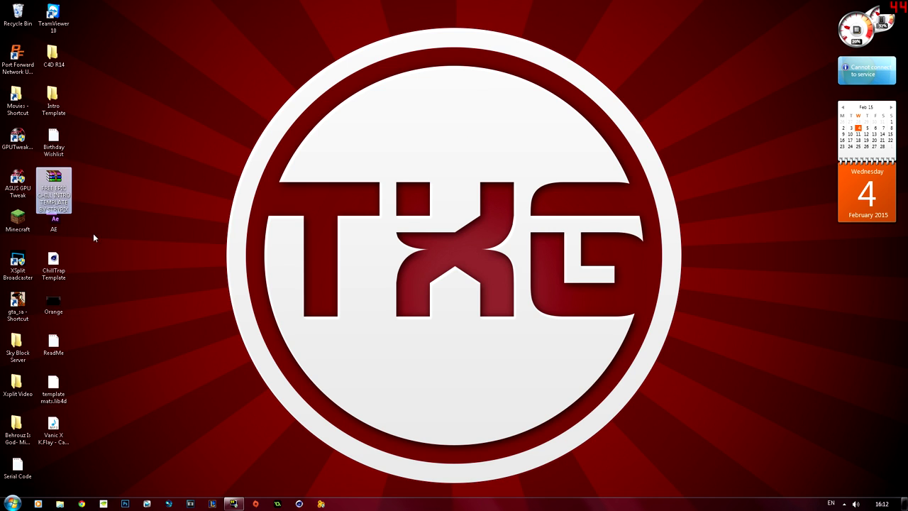
left_click_drag(93, 233, 97, 447)
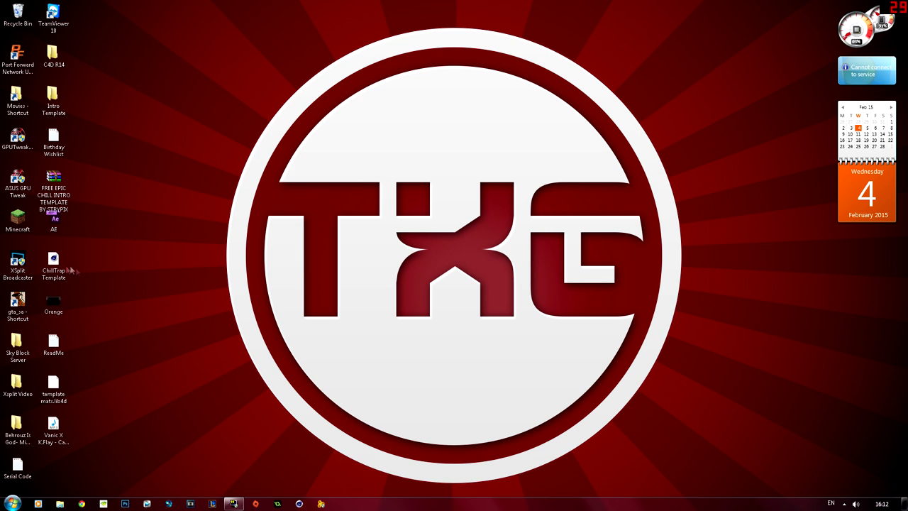
- Place the AE shortcut and the ChillTrap Template file next to each other, away from the column
left_click_drag(41, 230, 201, 229)
left_click(56, 224)
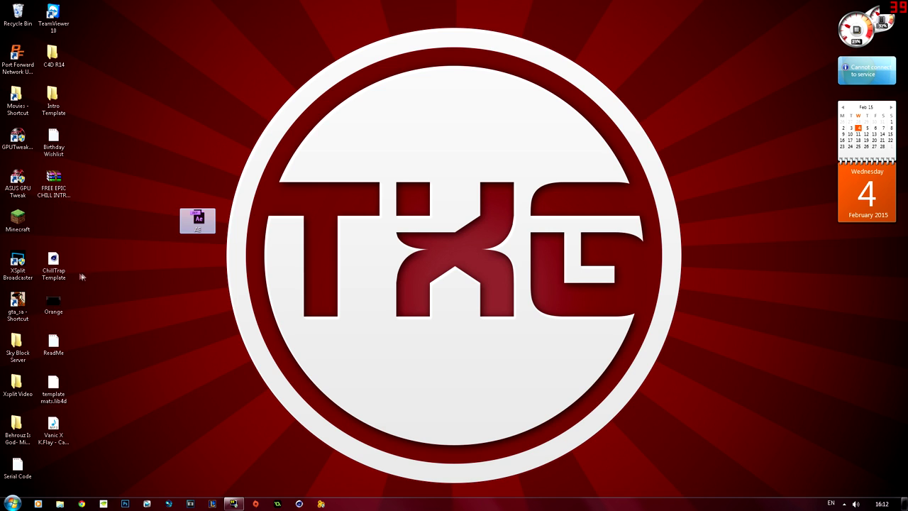
left_click_drag(53, 264, 234, 223)
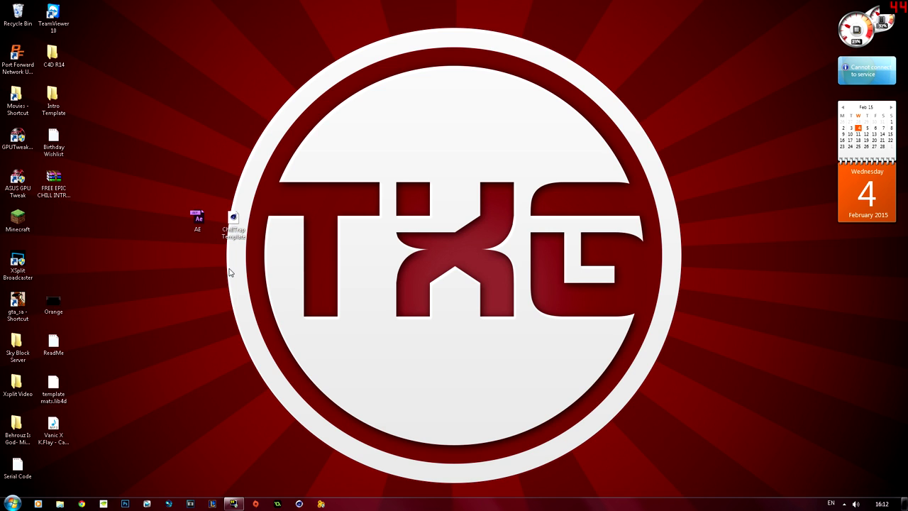
left_click_drag(265, 271, 202, 239)
left_click(220, 299)
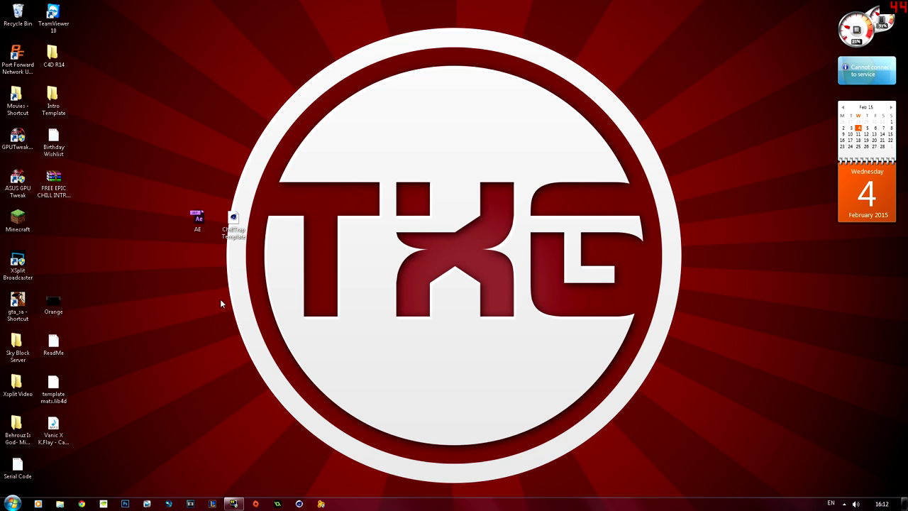
- Open ChillTrap Template.c4d and change MoText.2's text from YOURNAME to 'Tutorial'
double_click(234, 234)
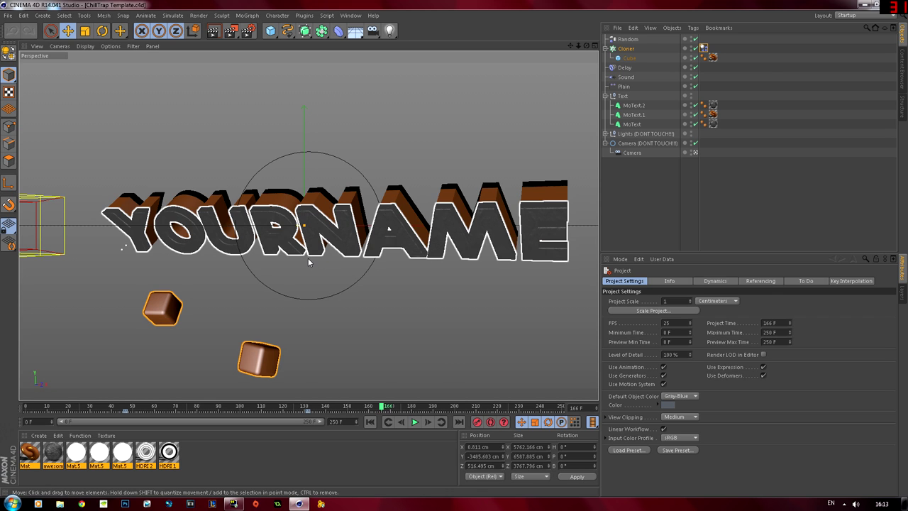
left_click(642, 105)
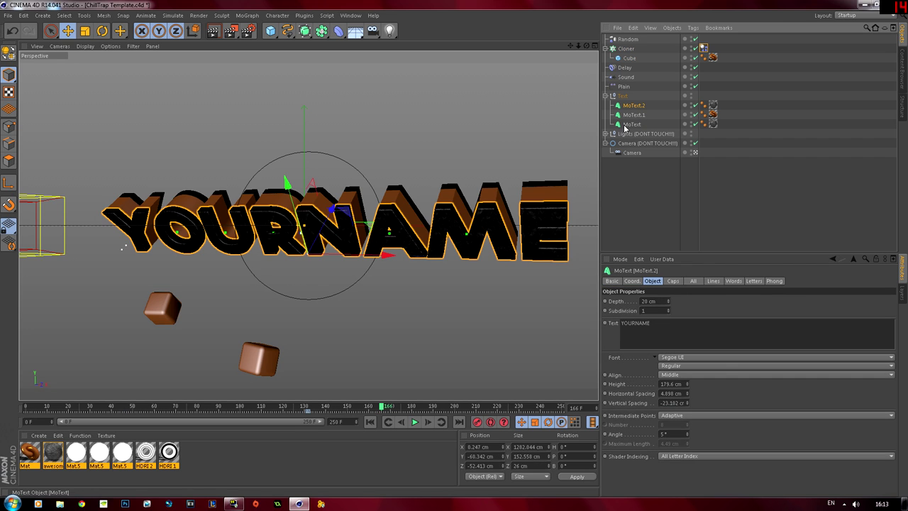
double_click(635, 323)
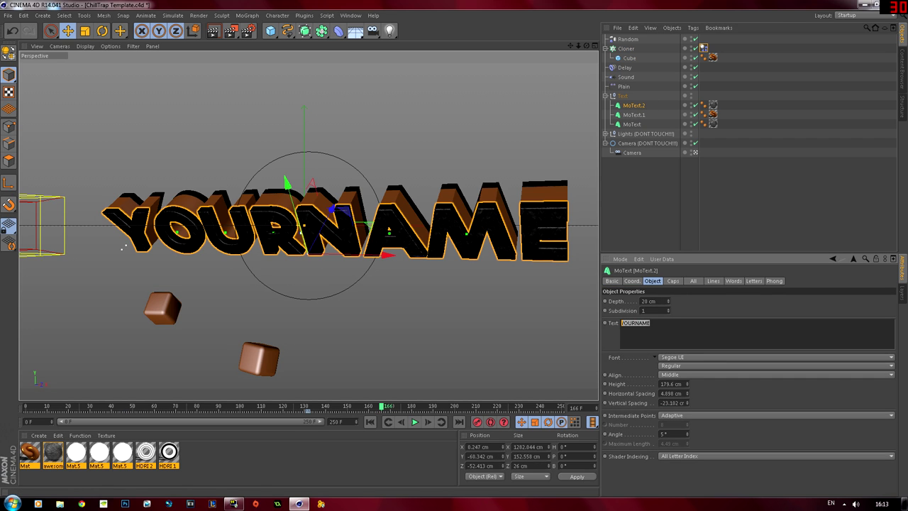
type("Tutorial")
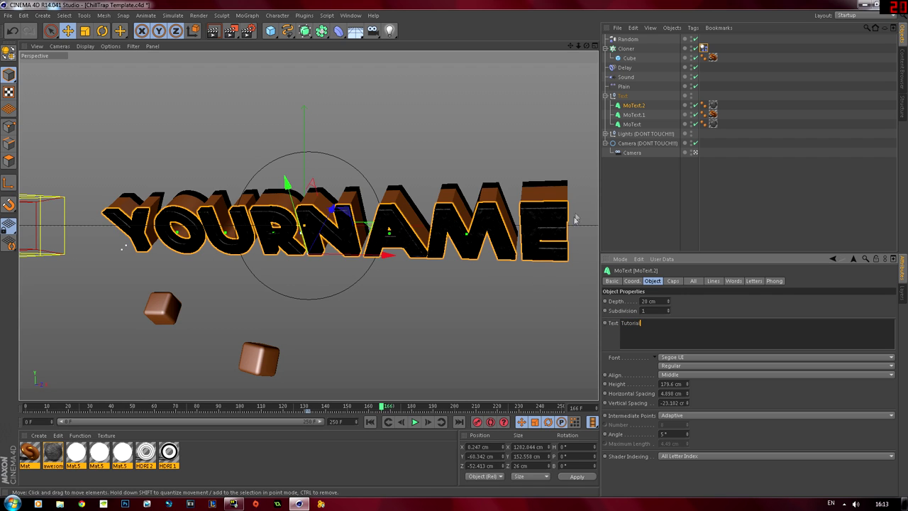
left_click(610, 327)
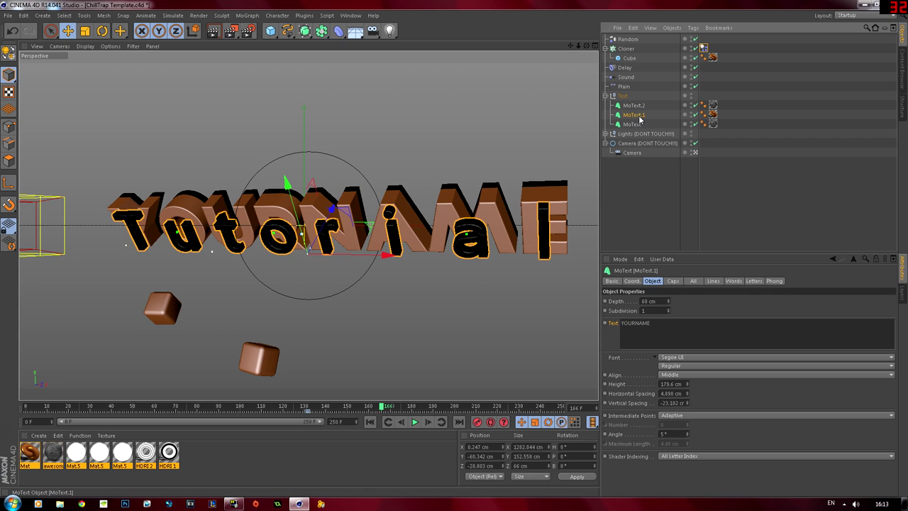
- Replace YOURNAME with 'Tutorial' in the MoText.1 and MoText objects
left_click(634, 114)
key("ctrl+a")
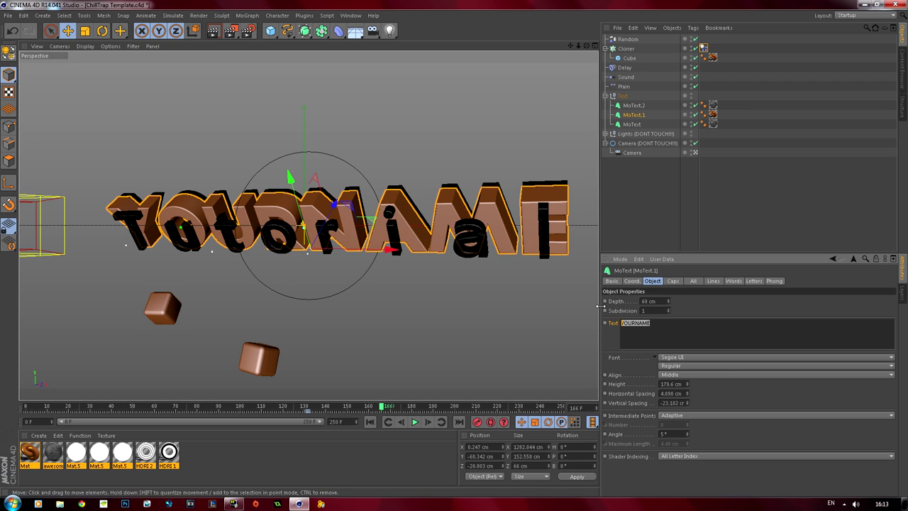
type("Tuto")
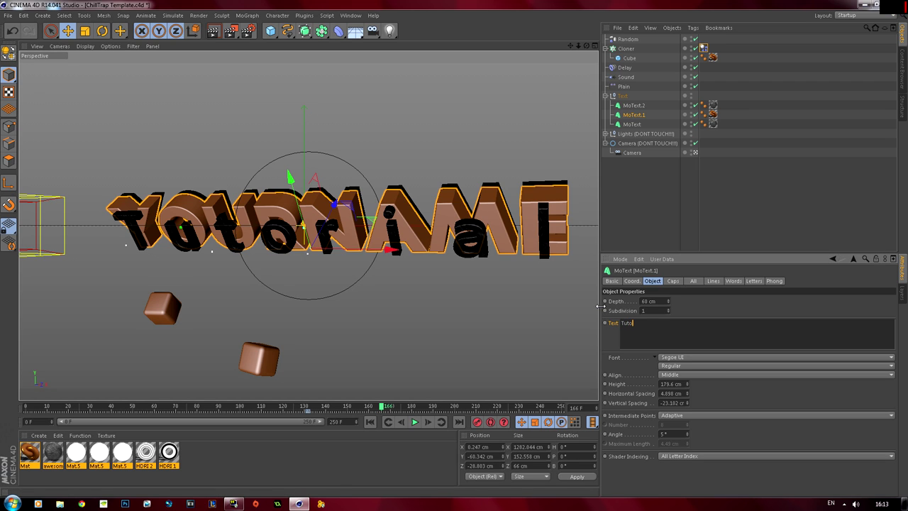
type("rial")
left_click(631, 124)
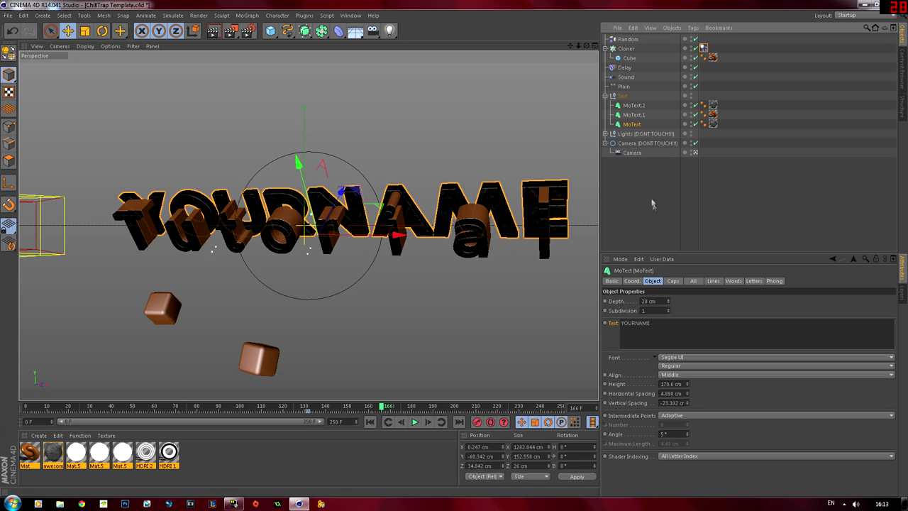
left_click(639, 325)
key("ctrl+a")
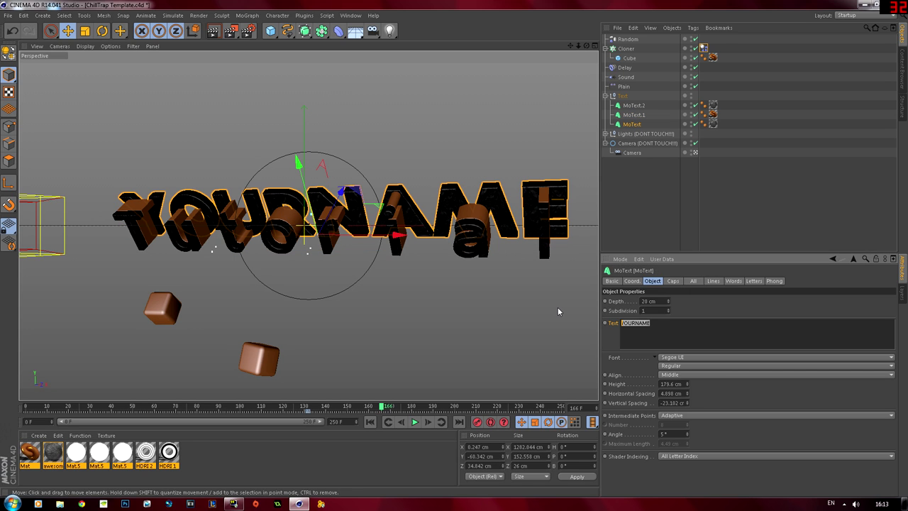
type("Tutorial")
- Commit the MoText 'Tutorial' text and play the animation from the start, pausing at frame 71
key("Return")
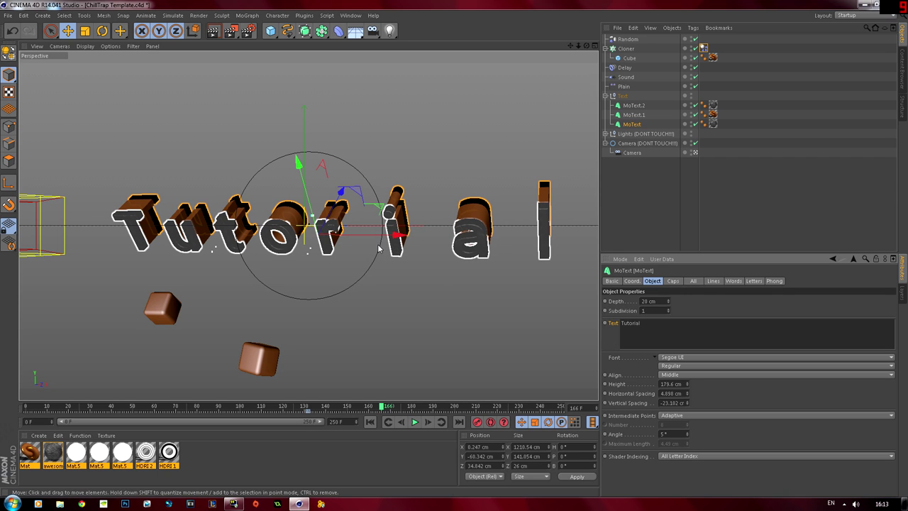
left_click(415, 422)
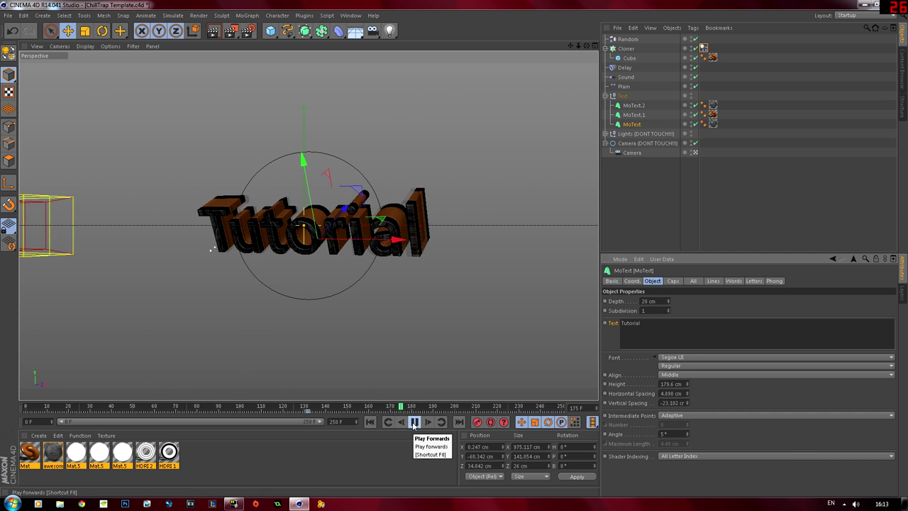
left_click(370, 422)
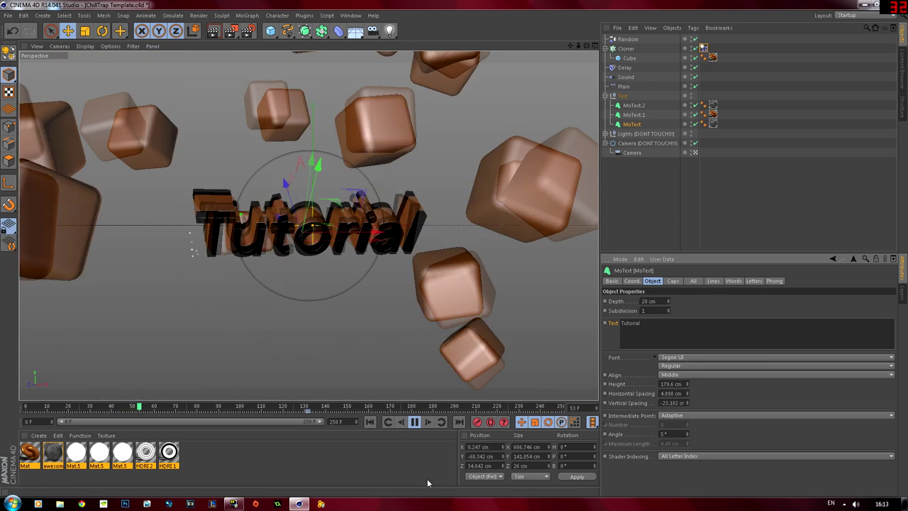
left_click(414, 422)
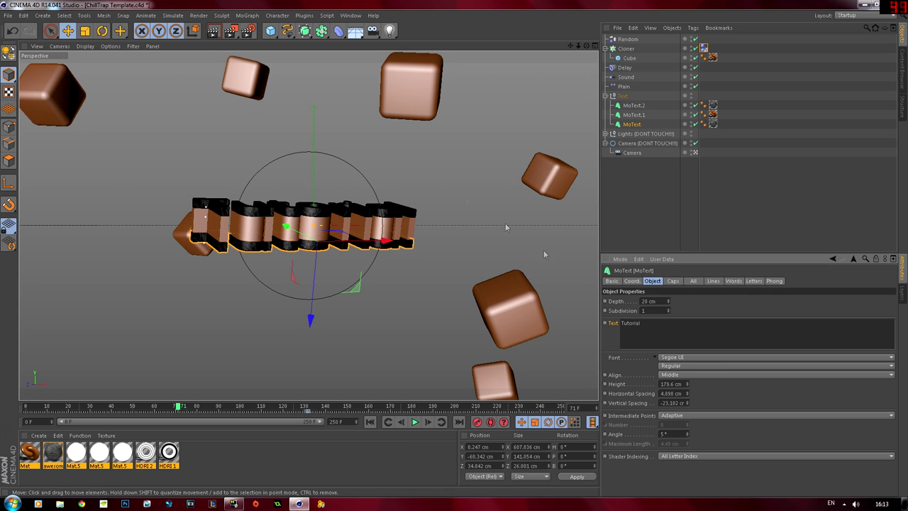
- Raise the render output frame rate from 25 to 30 fps in Render Settings
left_click(247, 33)
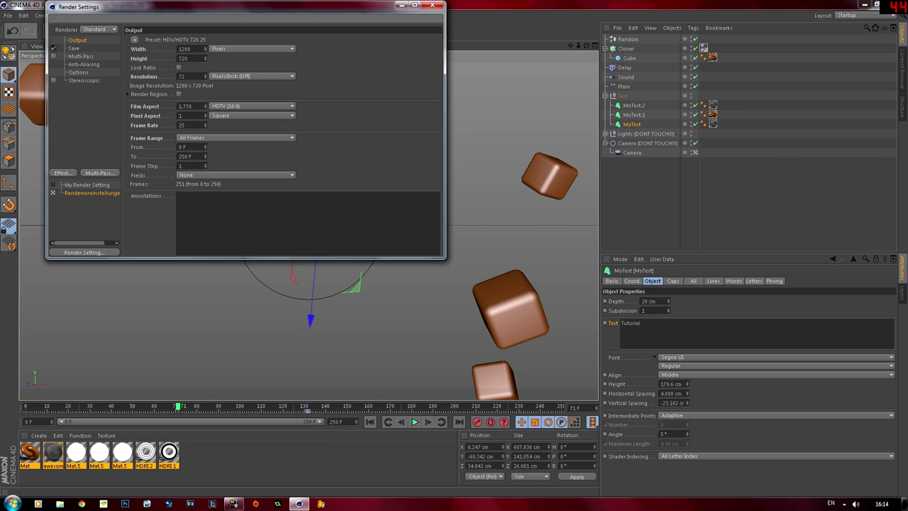
left_click(206, 125)
left_click(206, 125)
left_click(206, 124)
left_click(206, 125)
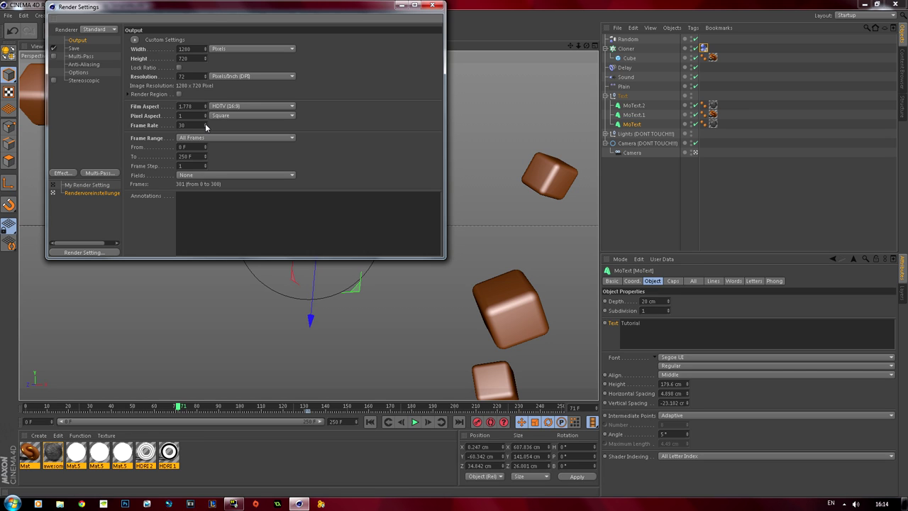
- Save the render to Desktop\Tutorial as a QuickTime Movie and close Render Settings
left_click(74, 48)
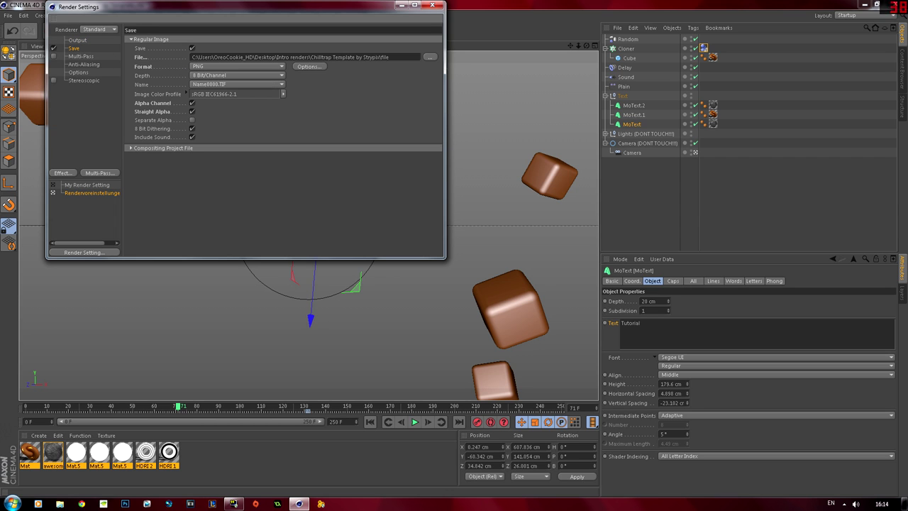
left_click(430, 56)
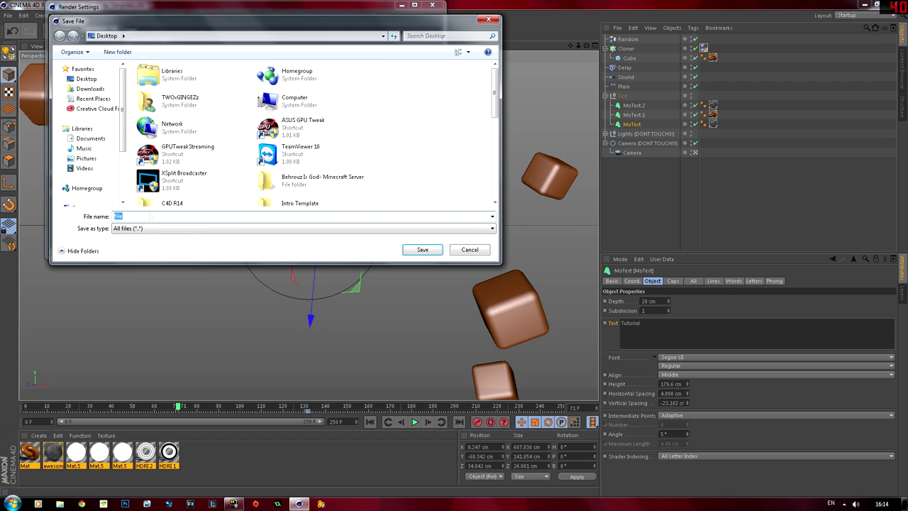
left_click(87, 79)
double_click(118, 217)
type("Tutoria")
left_click(419, 252)
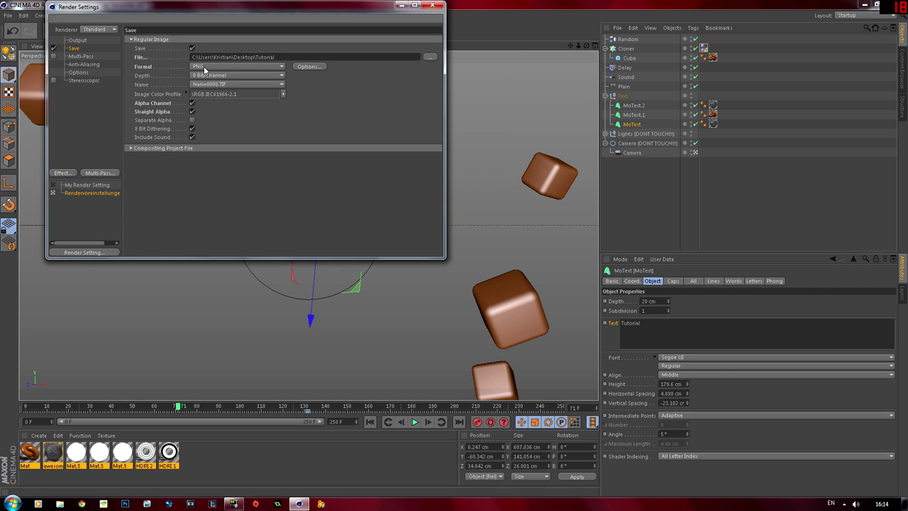
left_click(204, 68)
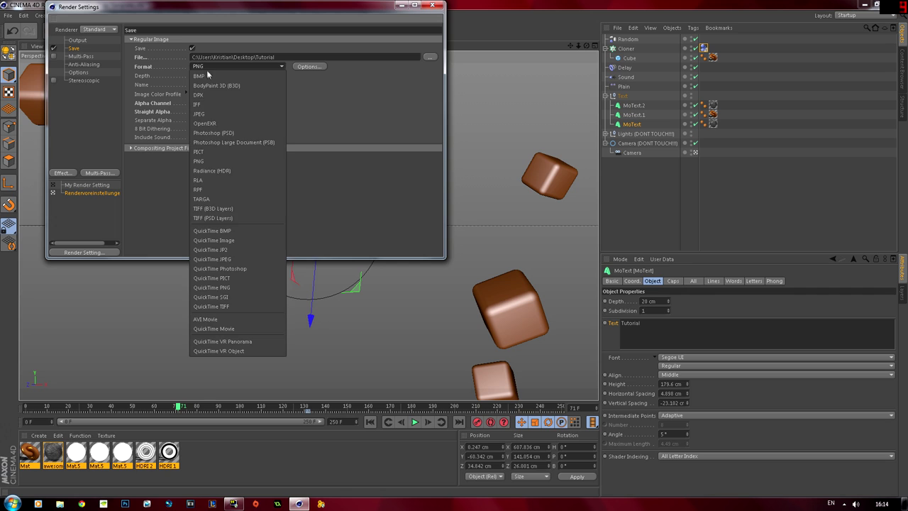
left_click(219, 329)
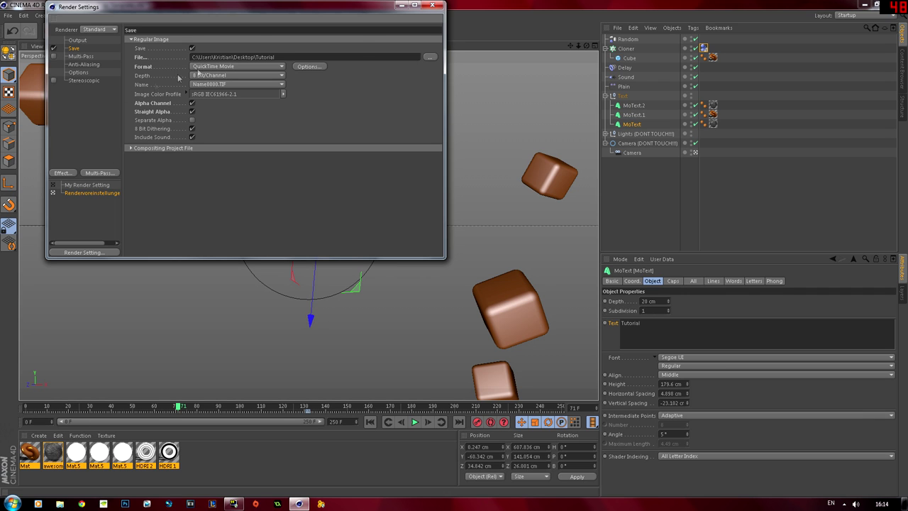
left_click(436, 5)
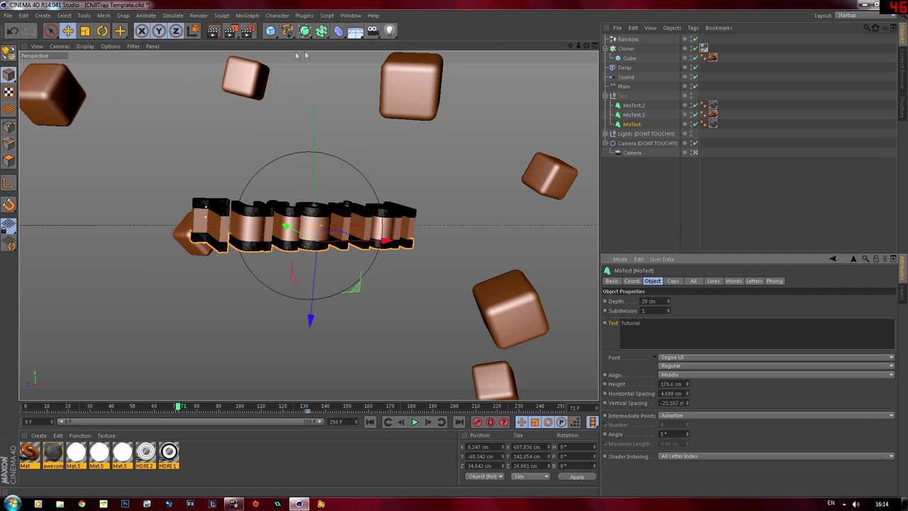
- Render to the Picture Viewer, stop around frame 37, and quit Cinema 4D without saving
left_click(229, 31)
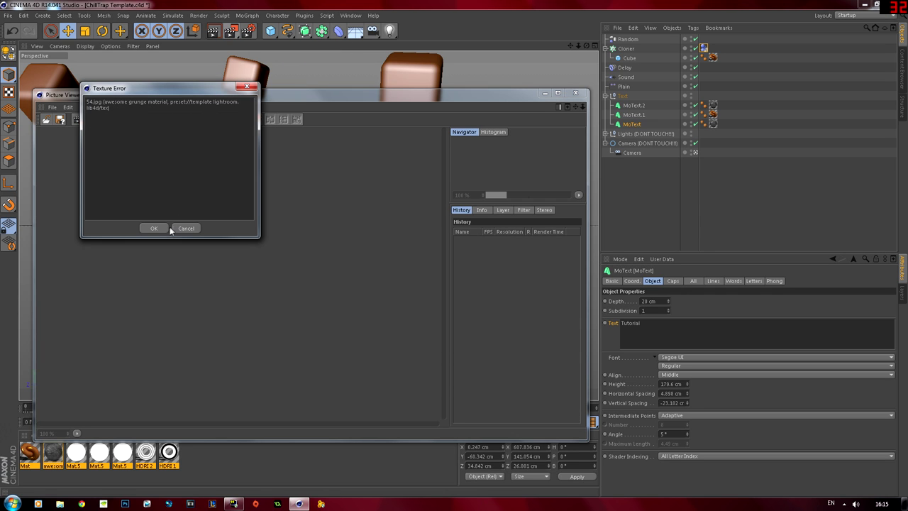
left_click(164, 227)
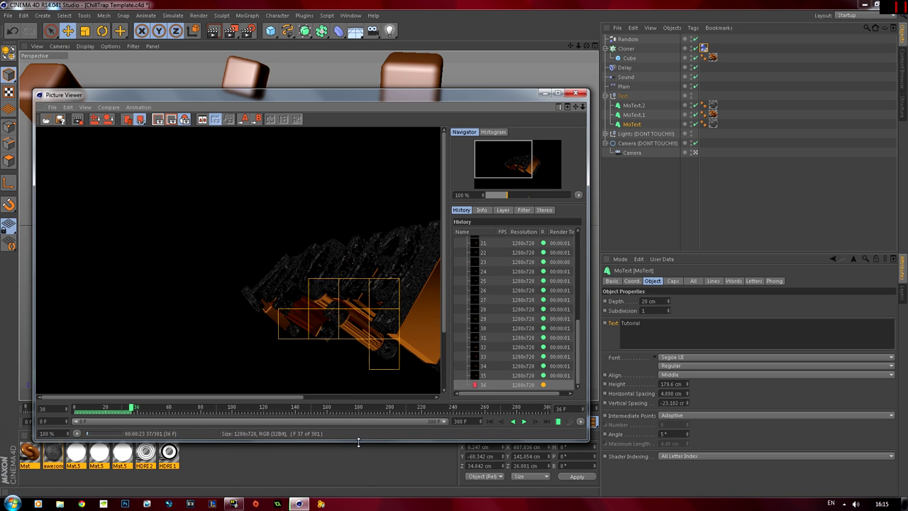
left_click(580, 93)
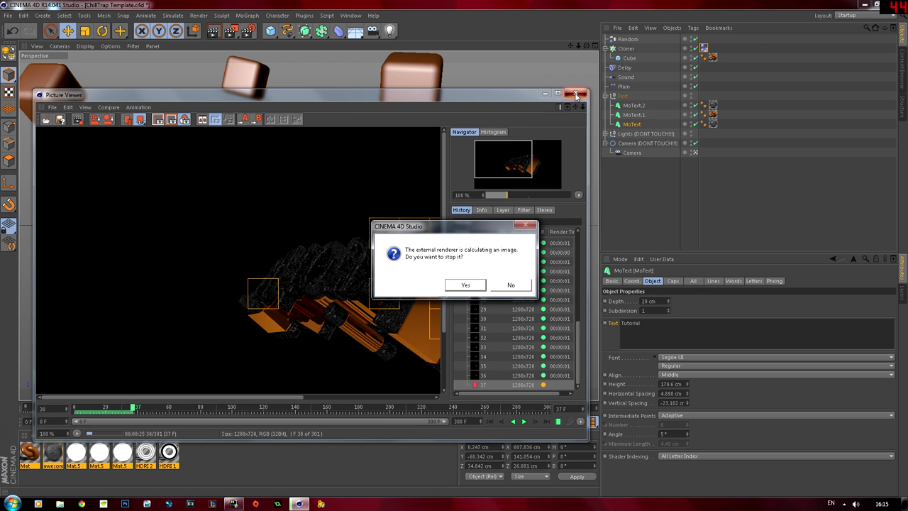
left_click(465, 285)
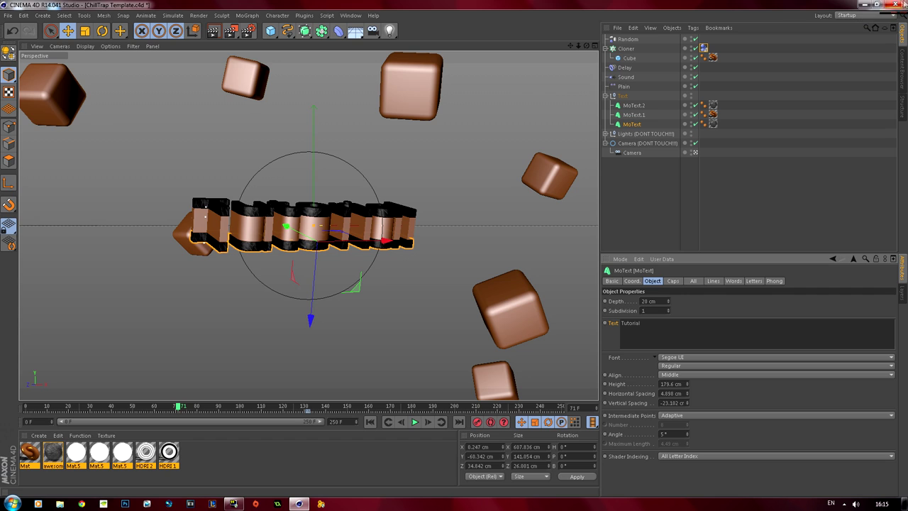
left_click(905, 4)
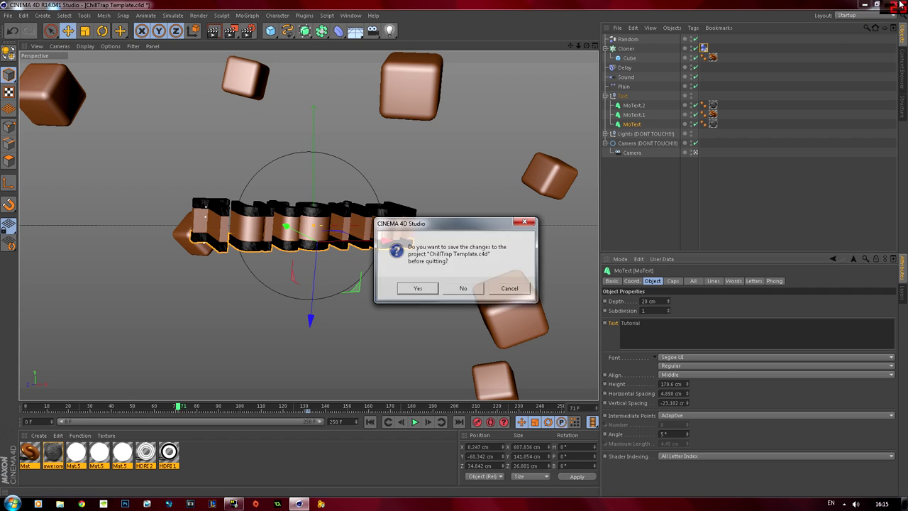
left_click(461, 288)
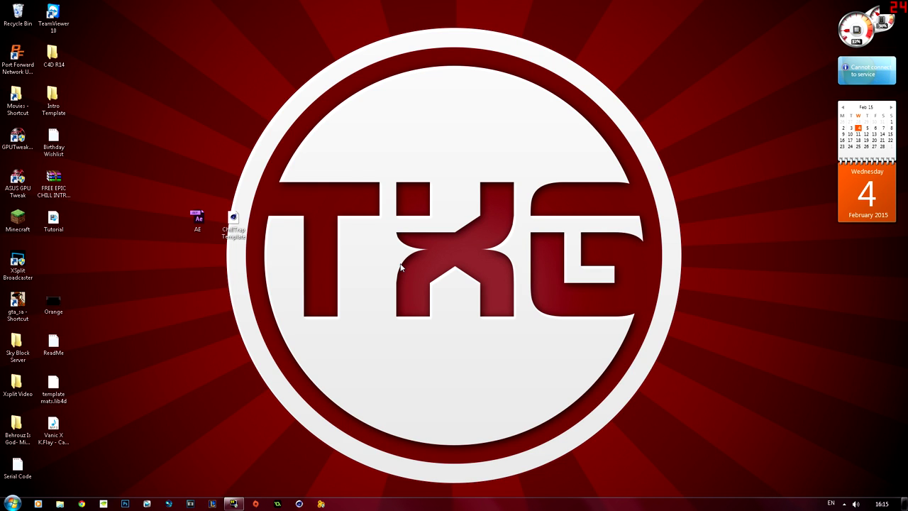
- Browse from Computer to E:\Cinema+AE Templates\Intro Templates\Grunge Template
left_click(13, 504)
left_click(144, 311)
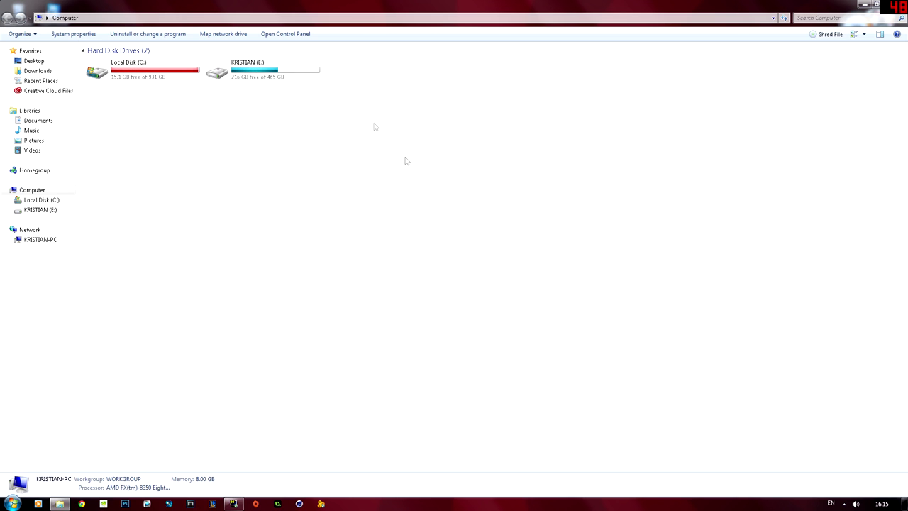
left_click_drag(454, 5, 627, 95)
double_click(650, 171)
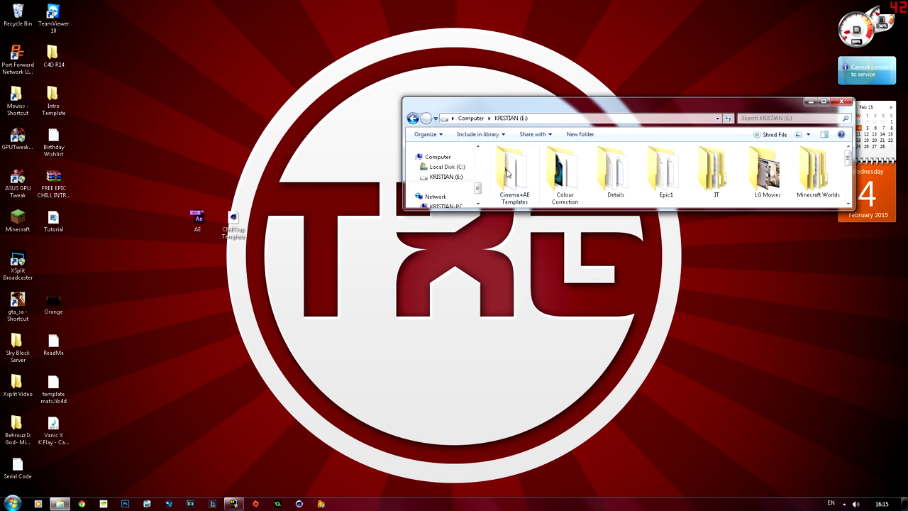
double_click(508, 173)
double_click(517, 172)
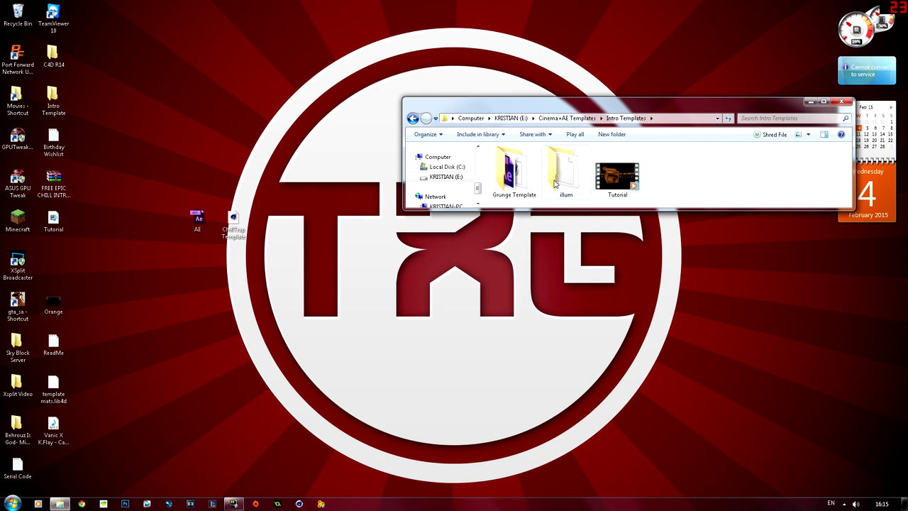
double_click(510, 174)
- Maximize the Grunge Template window and play the ghgfhgfh video
double_click(597, 111)
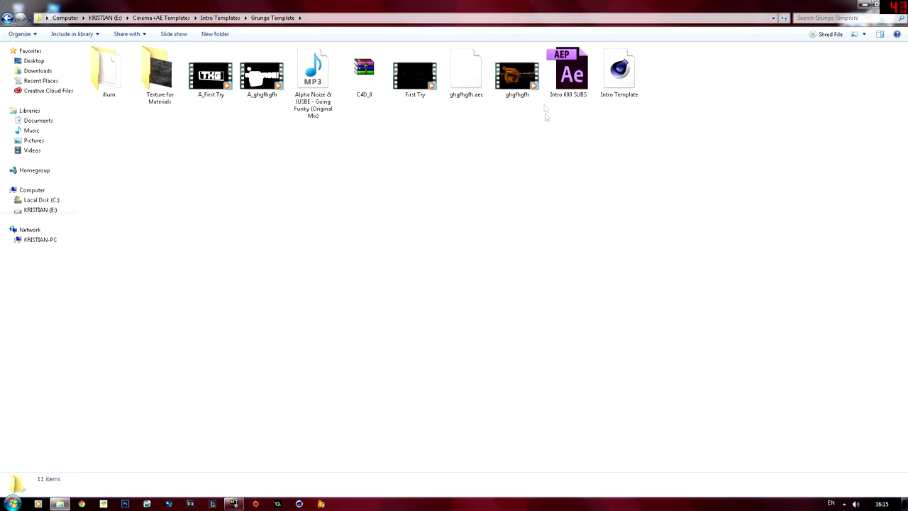
left_click(515, 86)
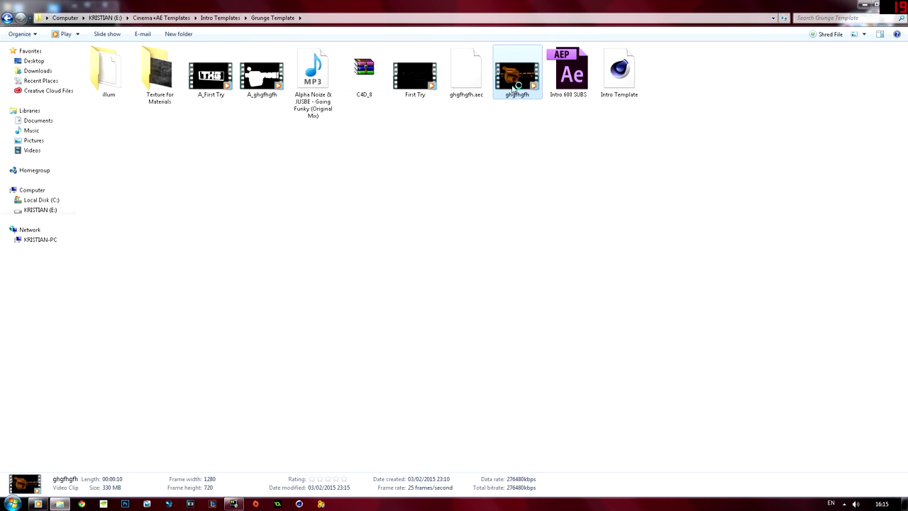
double_click(514, 87)
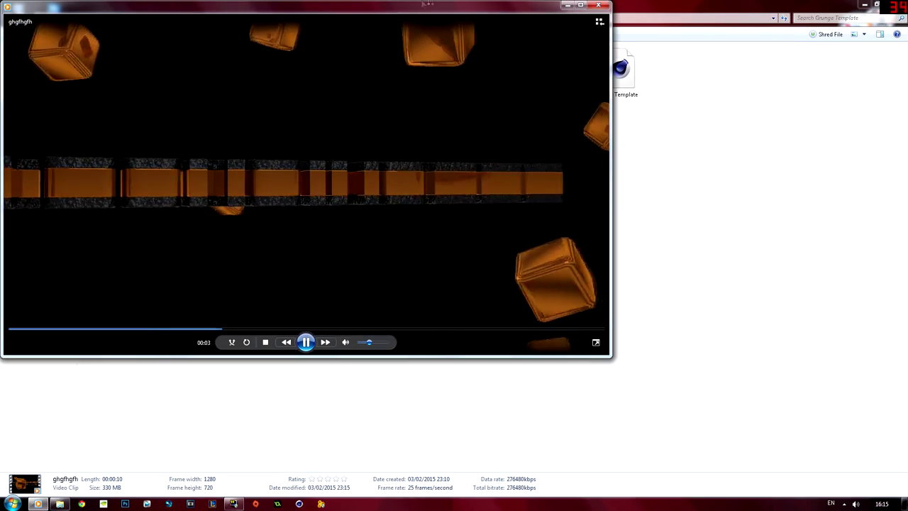
- Close the video player and shrink the Explorer window to reveal the desktop
left_click_drag(400, 6, 906, 7)
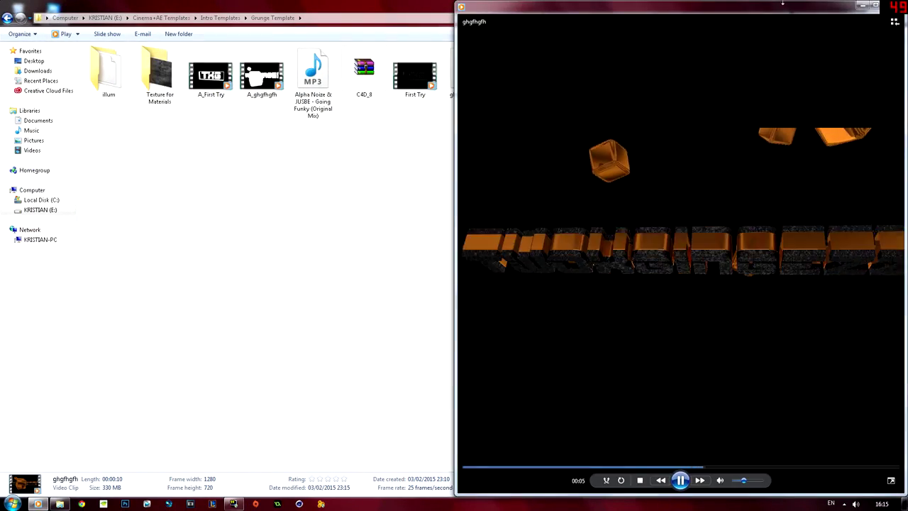
left_click_drag(783, 4, 774, 42)
left_click(777, 45)
left_click_drag(749, 6, 694, 103)
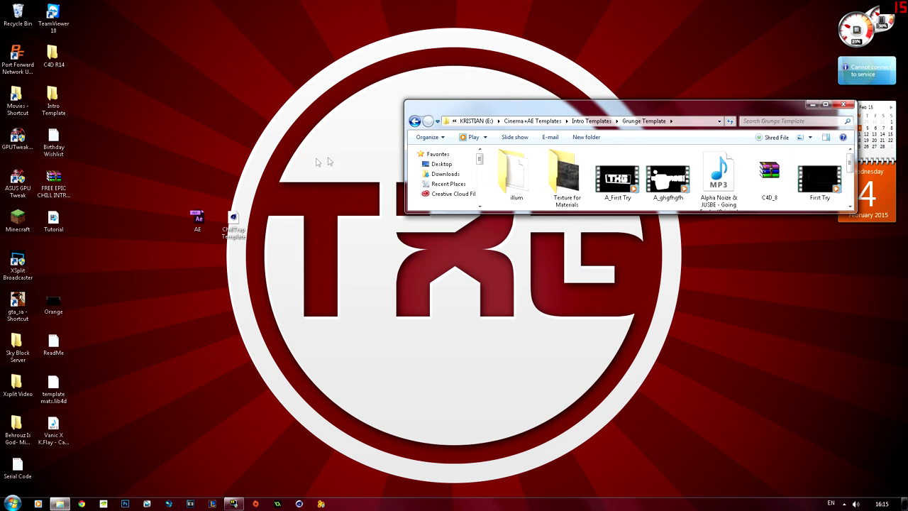
- Launch Adobe After Effects CC 2014 from the Start menu
left_click(183, 330)
left_click(198, 221)
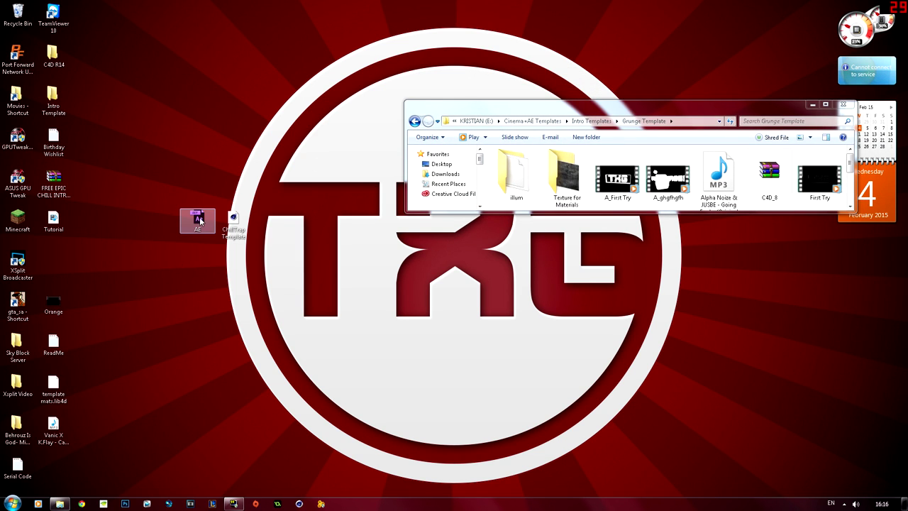
left_click(3, 498)
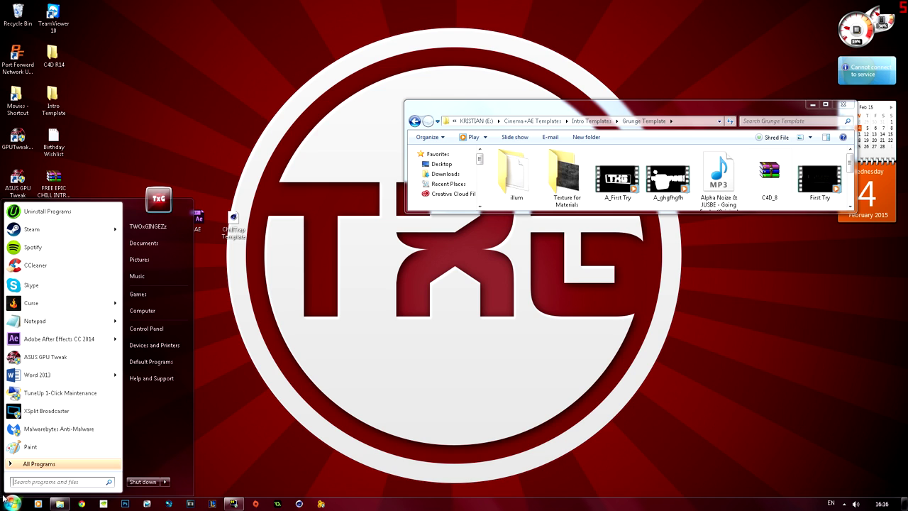
left_click(43, 338)
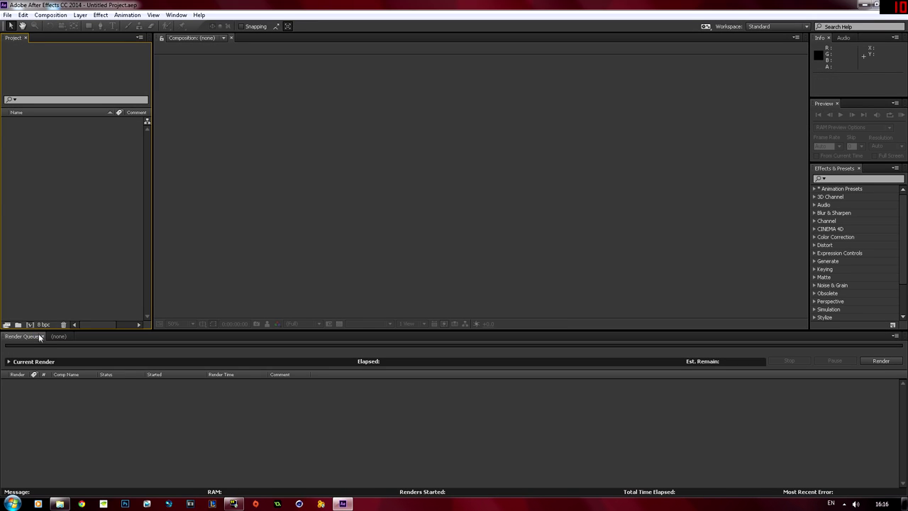
- Open AE.aep from the Desktop, accepting the conversion and missing-effects warnings, and select file.mov
left_click(6, 14)
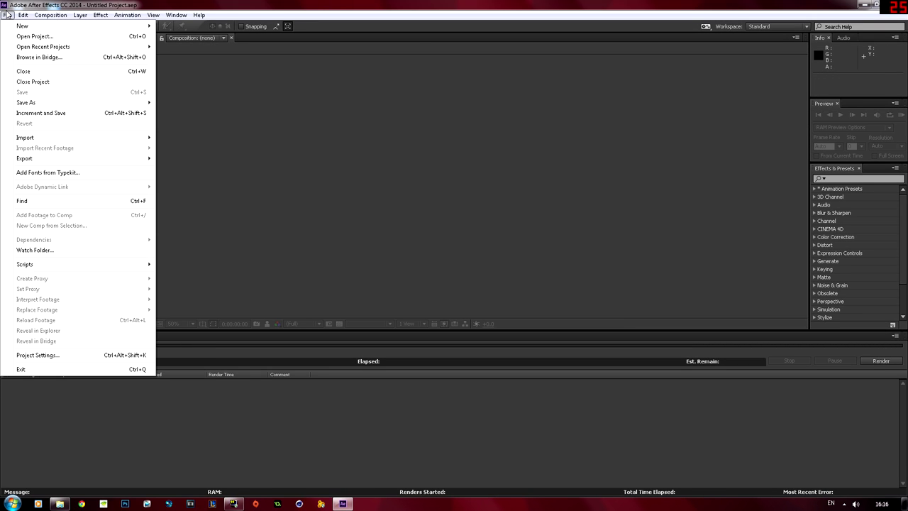
left_click(34, 39)
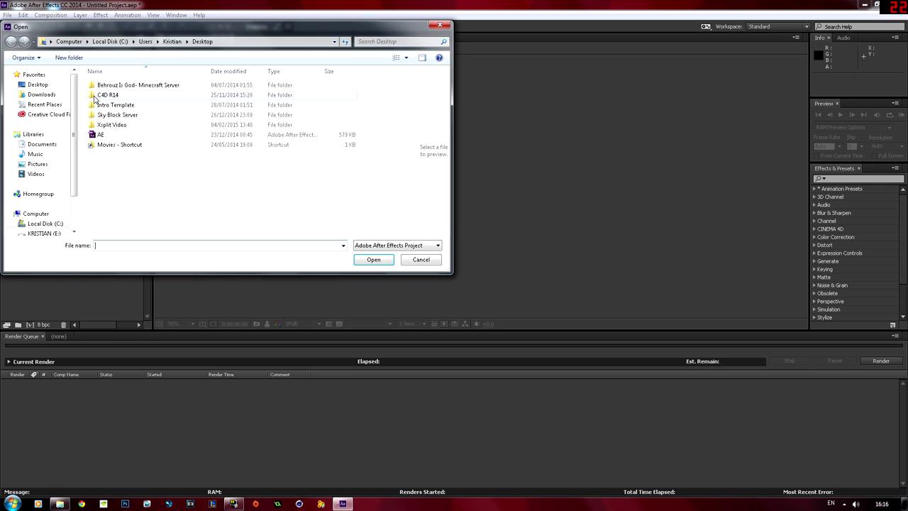
left_click(107, 136)
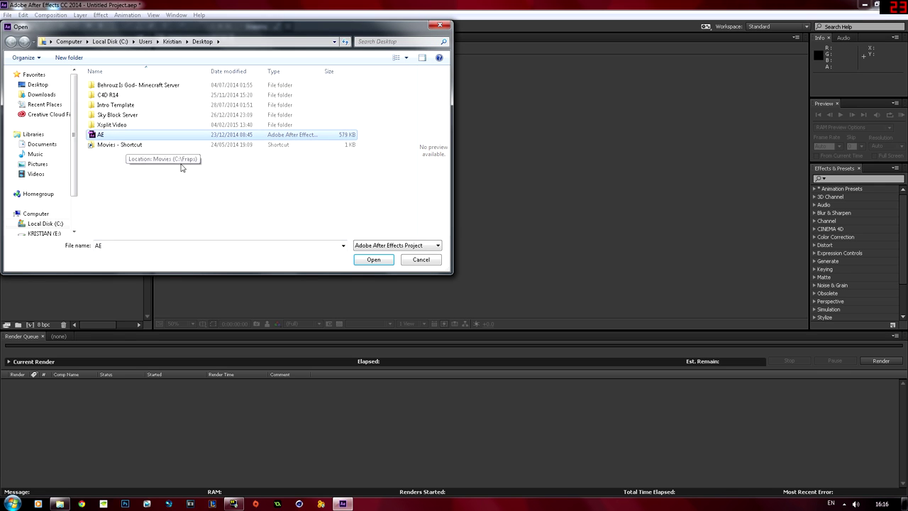
left_click(360, 261)
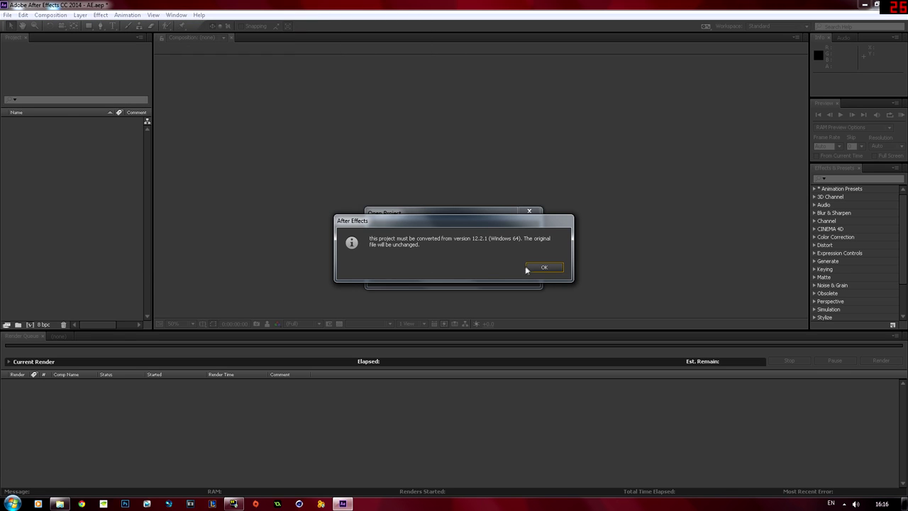
left_click(529, 269)
left_click(526, 268)
left_click(522, 267)
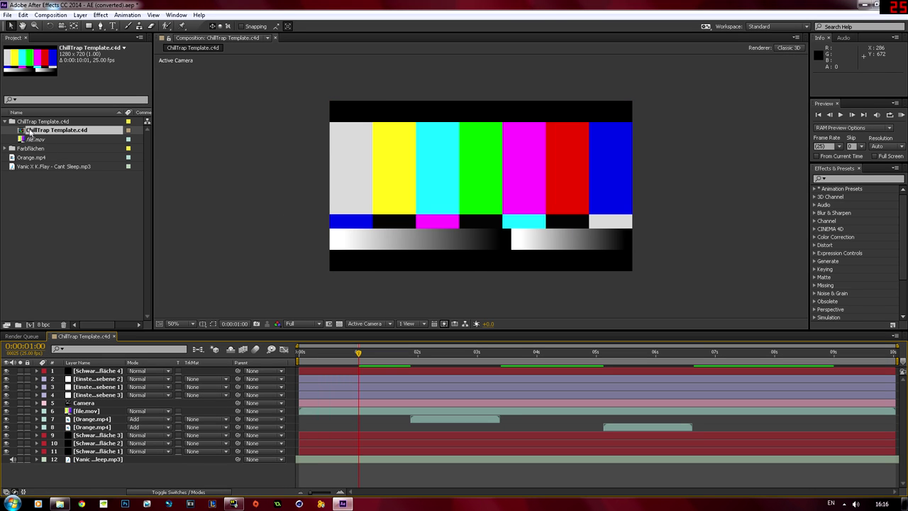
left_click(31, 140)
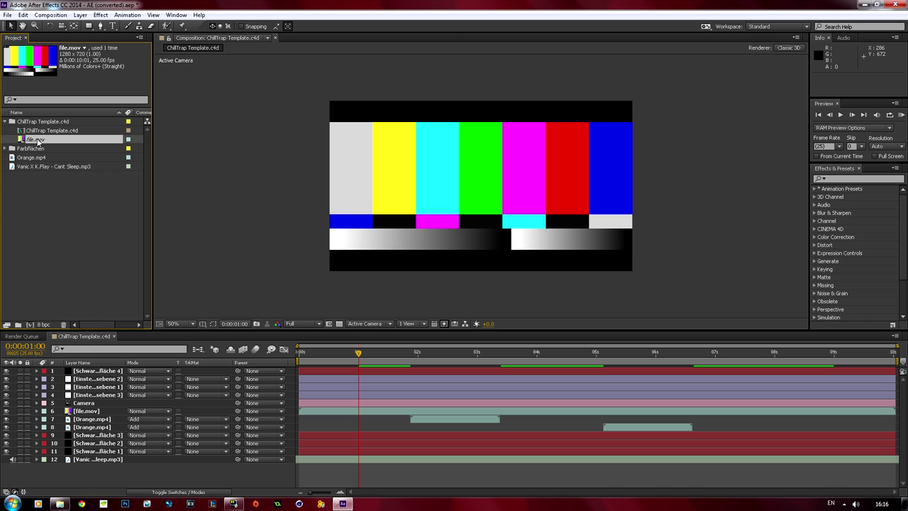
- Replace the file.mov footage with the ghgfhgfh.avi render from the Grunge Template folder
right_click(36, 140)
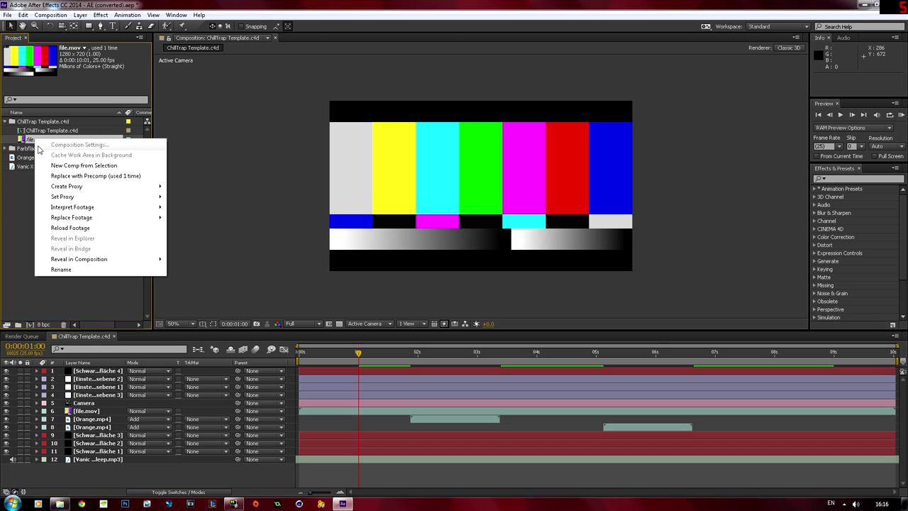
mouse_move(71, 217)
left_click(218, 219)
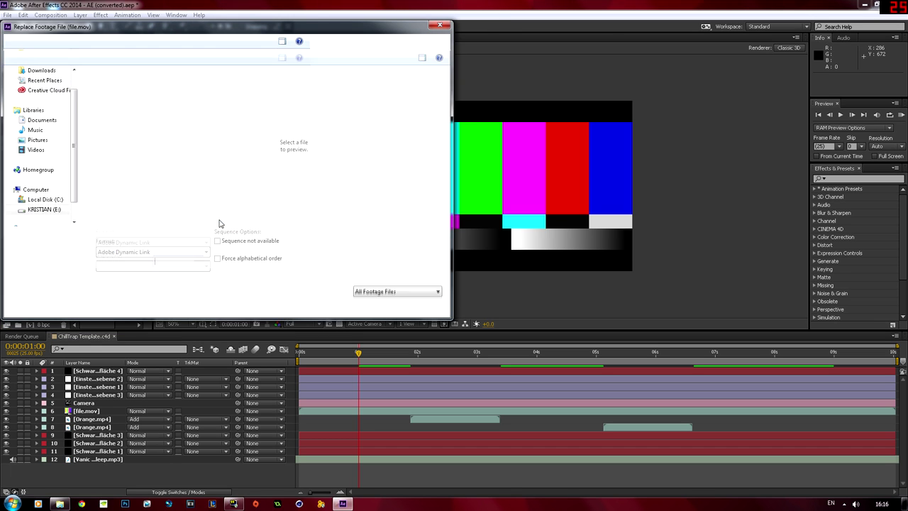
left_click(112, 193)
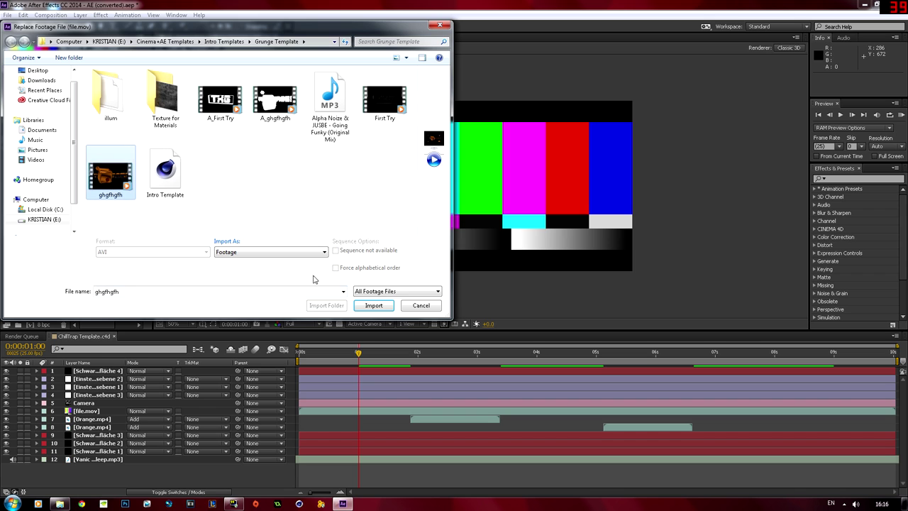
left_click(363, 306)
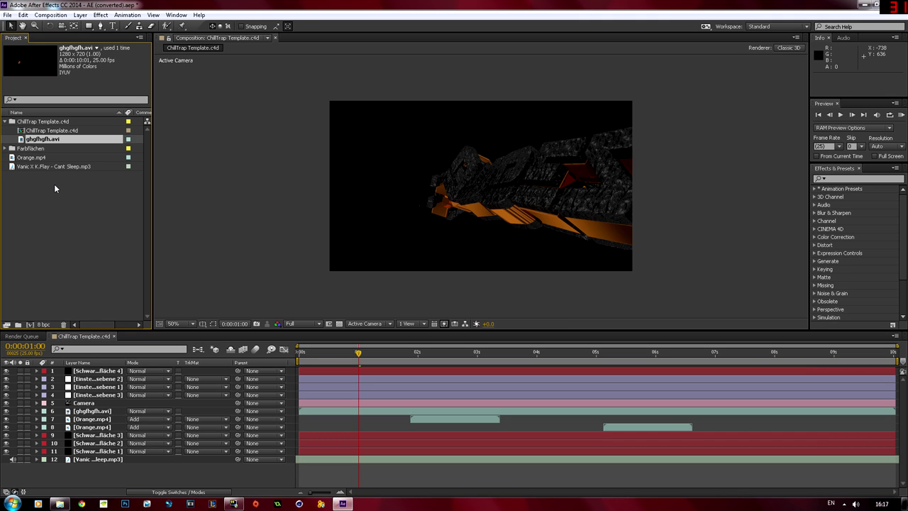
left_click(8, 15)
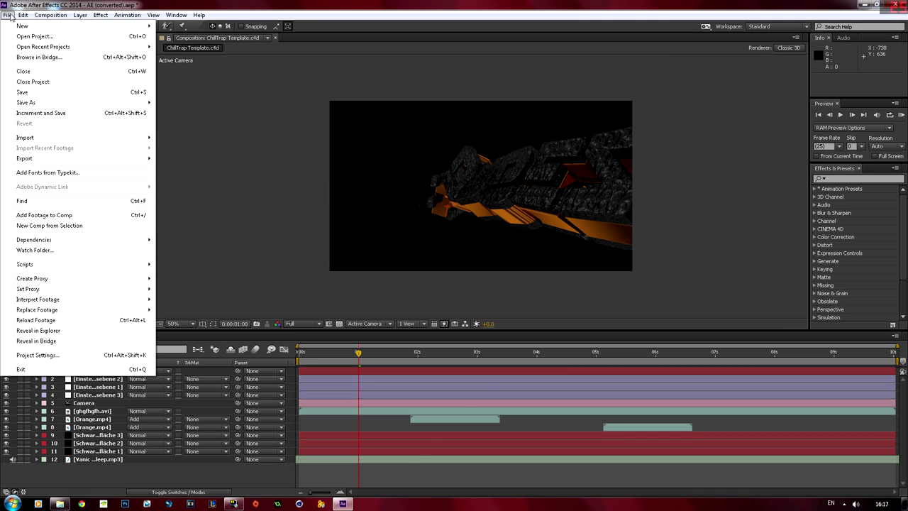
- Queue the ghgfhgfh composition in the Render Queue with Best Settings render settings
mouse_move(49, 15)
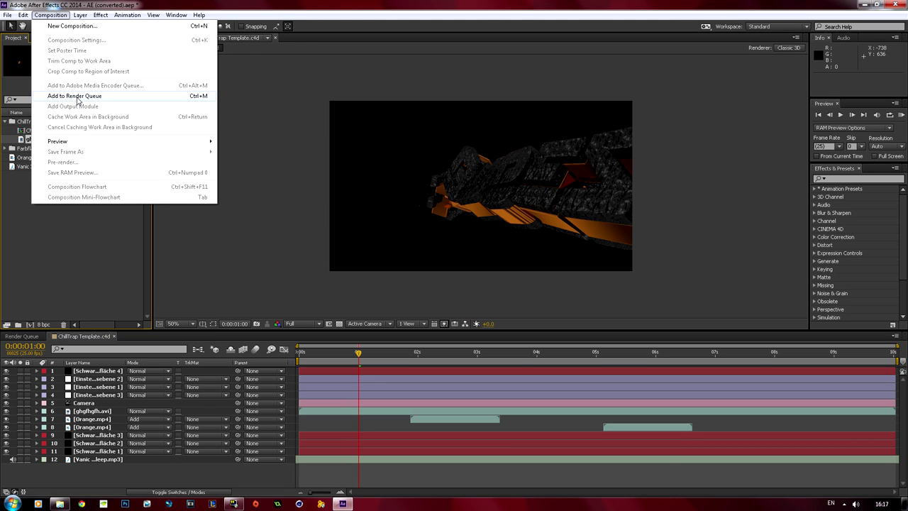
left_click(77, 97)
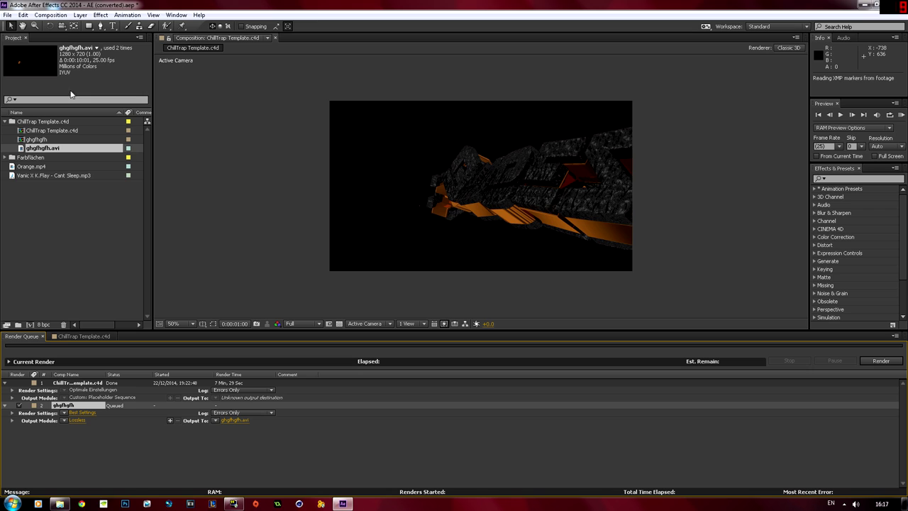
left_click(63, 414)
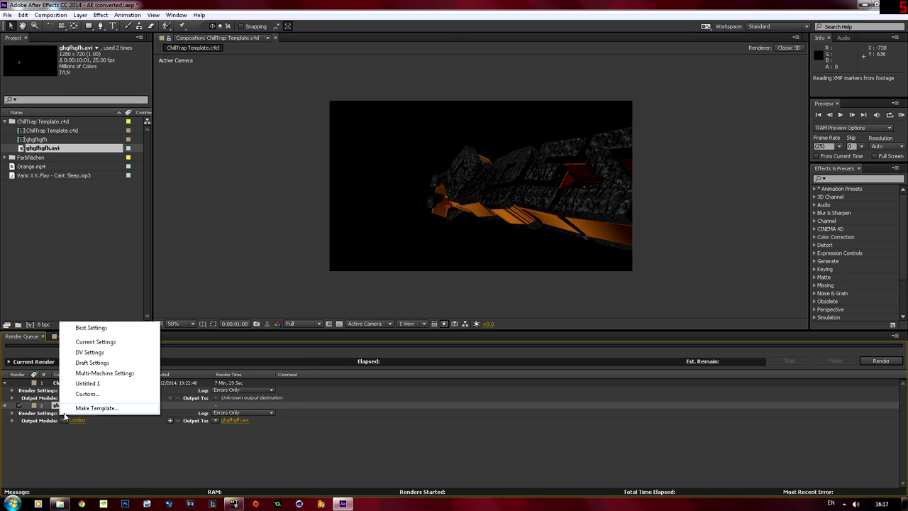
left_click(90, 328)
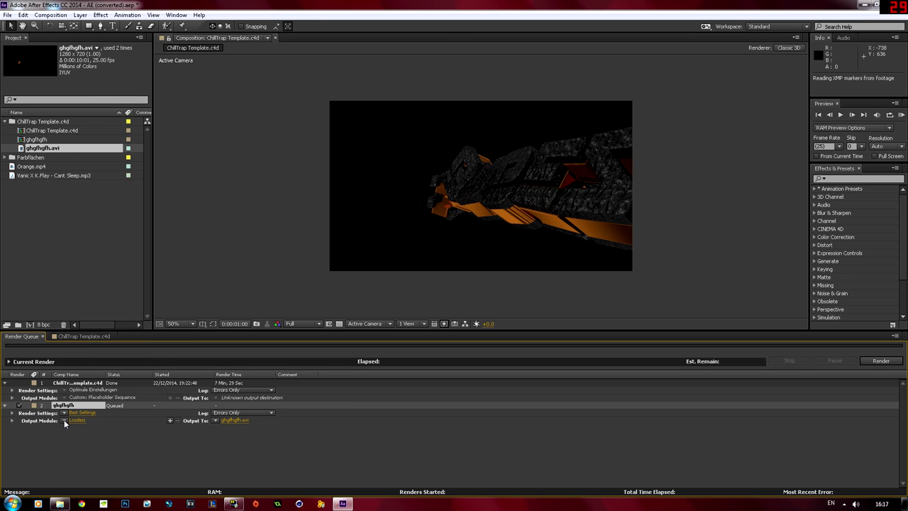
left_click(73, 413)
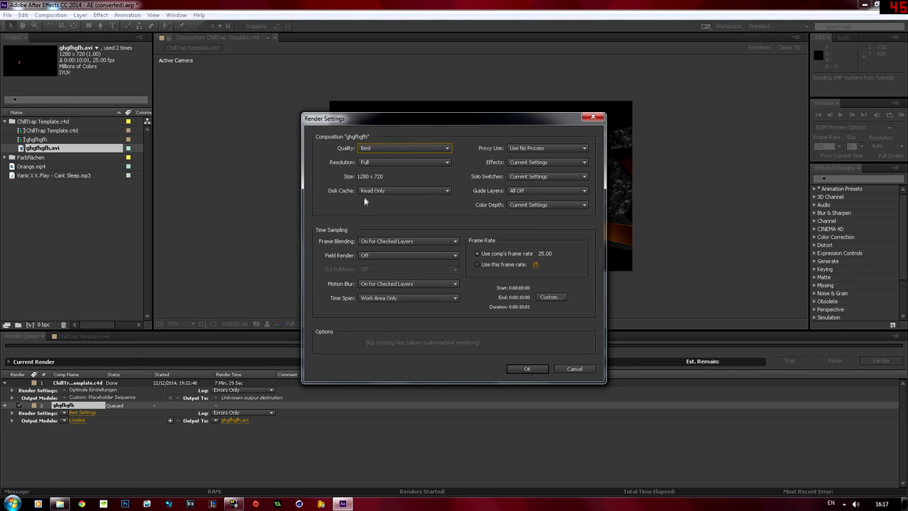
left_click(574, 368)
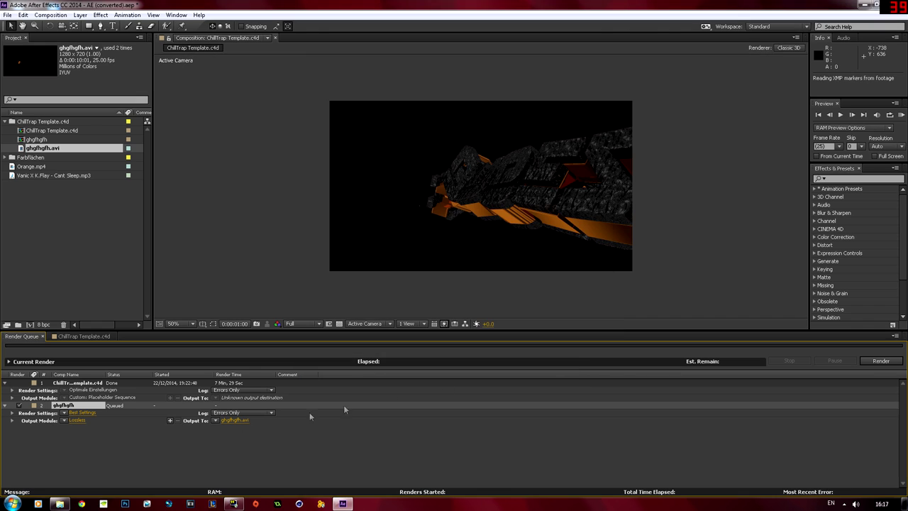
left_click(64, 421)
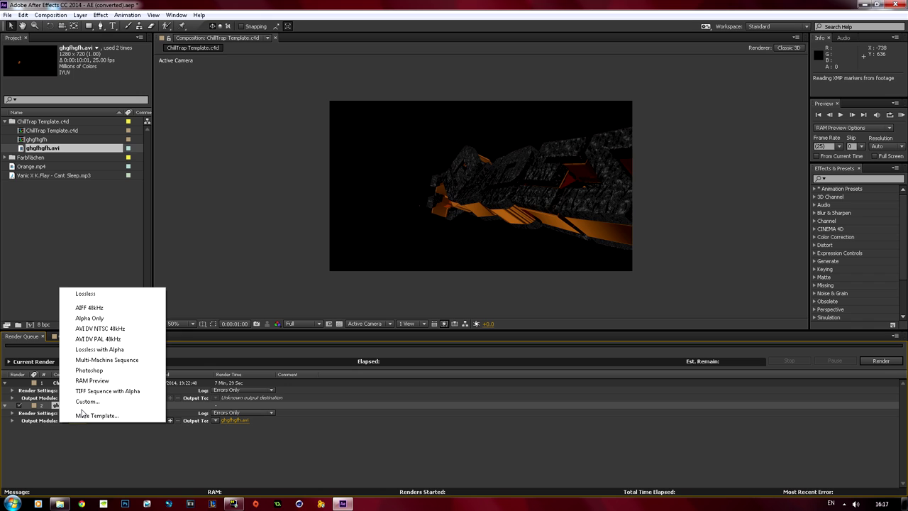
- Set up a custom output module with QuickTime as the output format
left_click(87, 402)
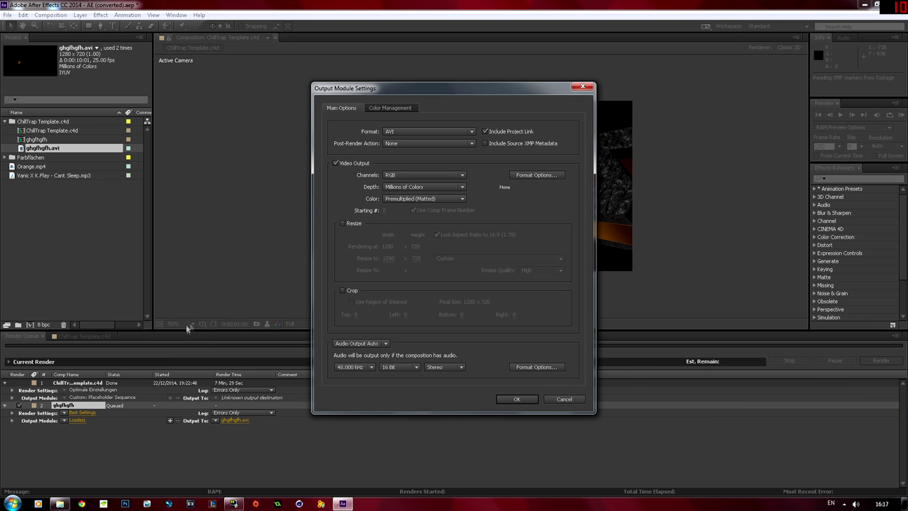
left_click(426, 131)
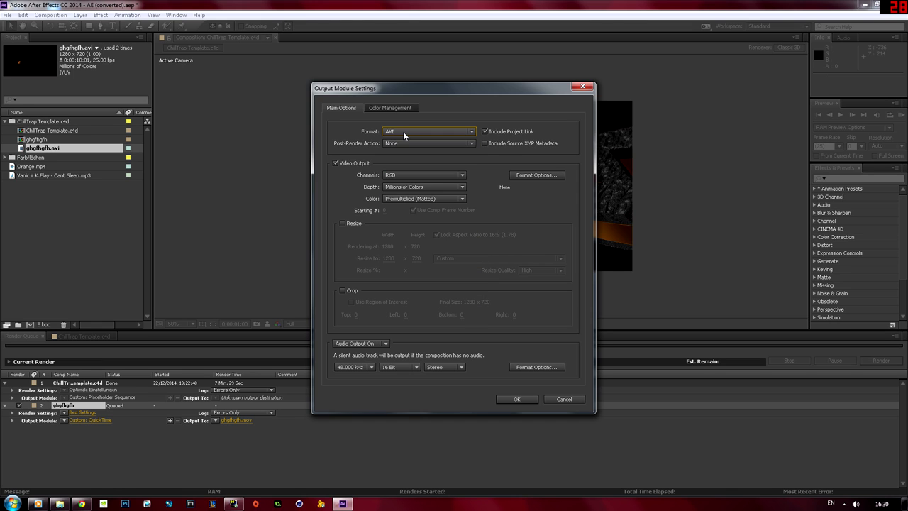
left_click(405, 132)
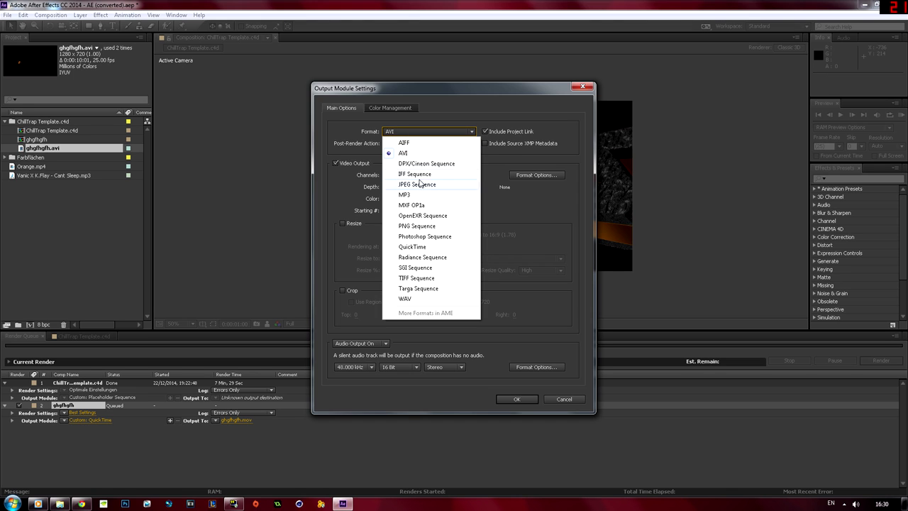
left_click(418, 246)
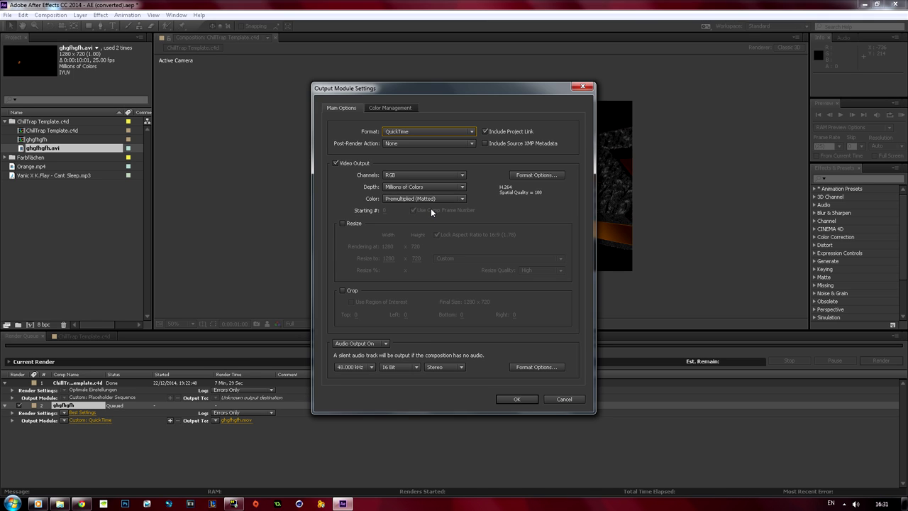
- In the QuickTime format options, keep the H.264 video codec at quality 100
left_click(556, 175)
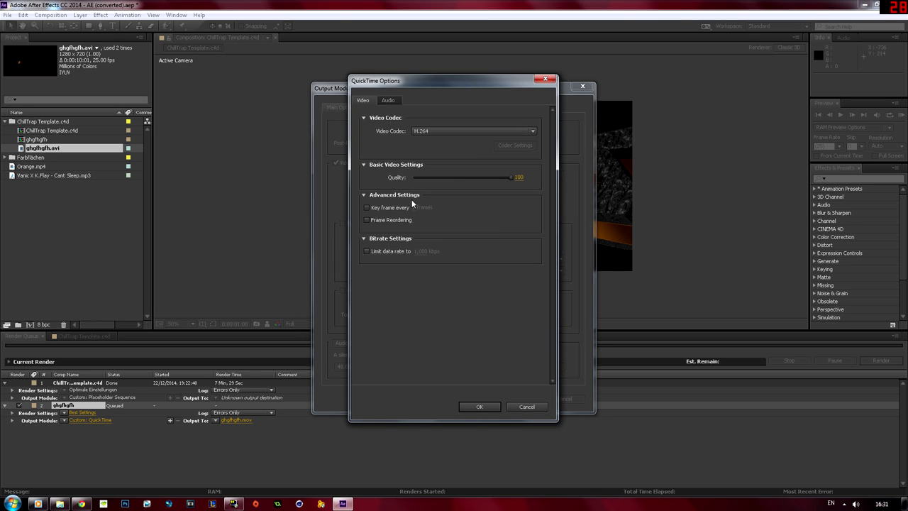
left_click(425, 133)
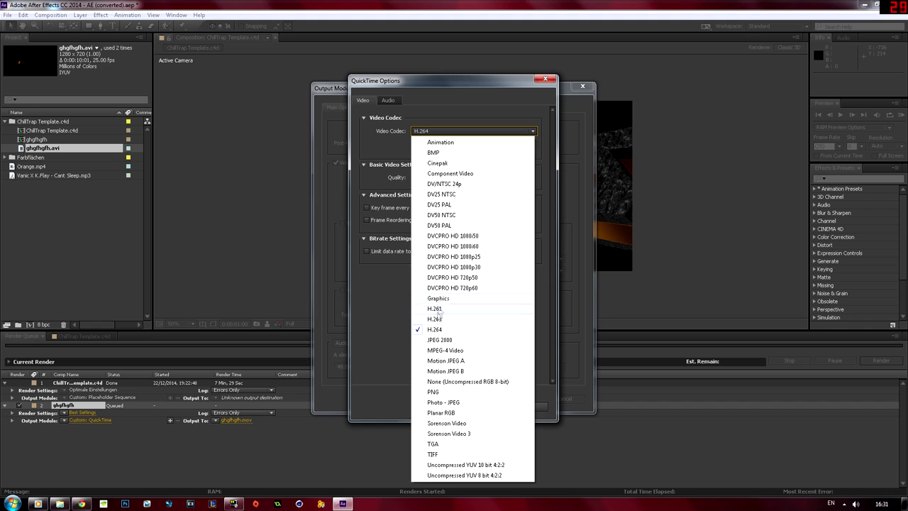
left_click(470, 133)
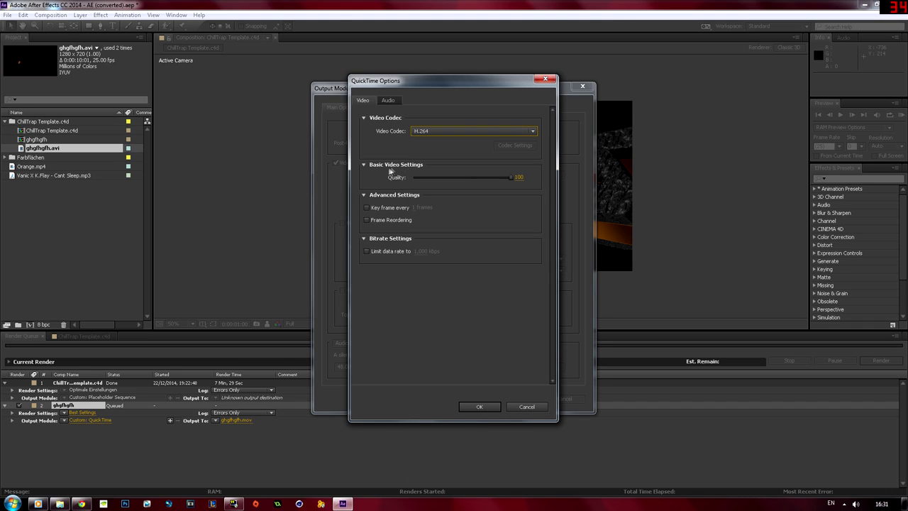
left_click(511, 177)
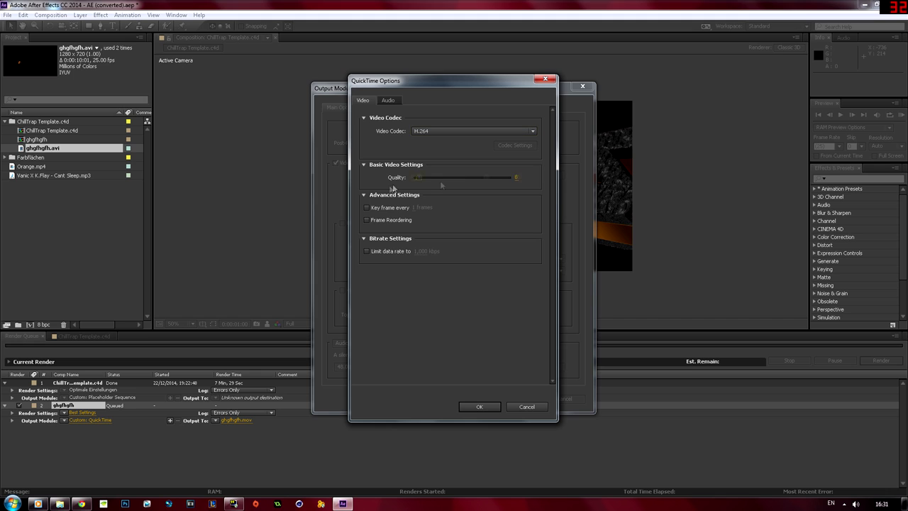
left_click(479, 404)
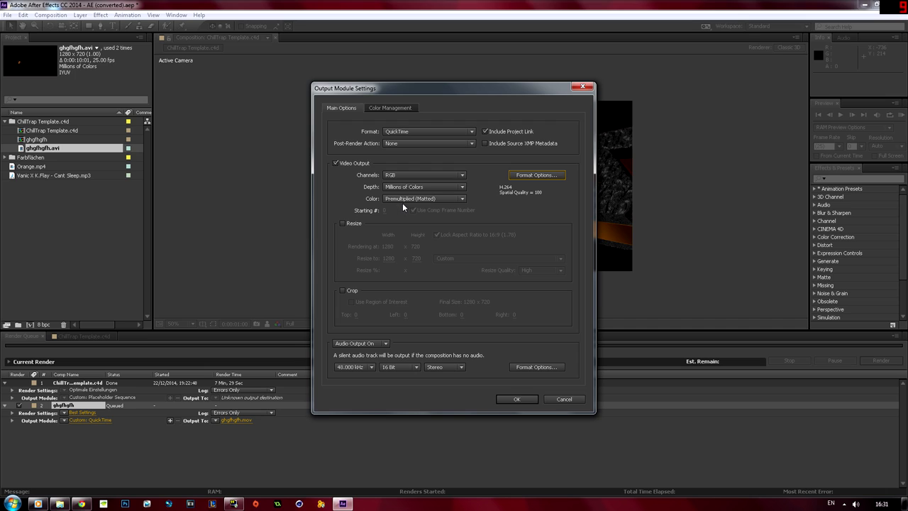
- Leave Resize unchecked and turn Audio Output on at 48.000 kHz, 16 Bit, Stereo
left_click(343, 224)
left_click(343, 224)
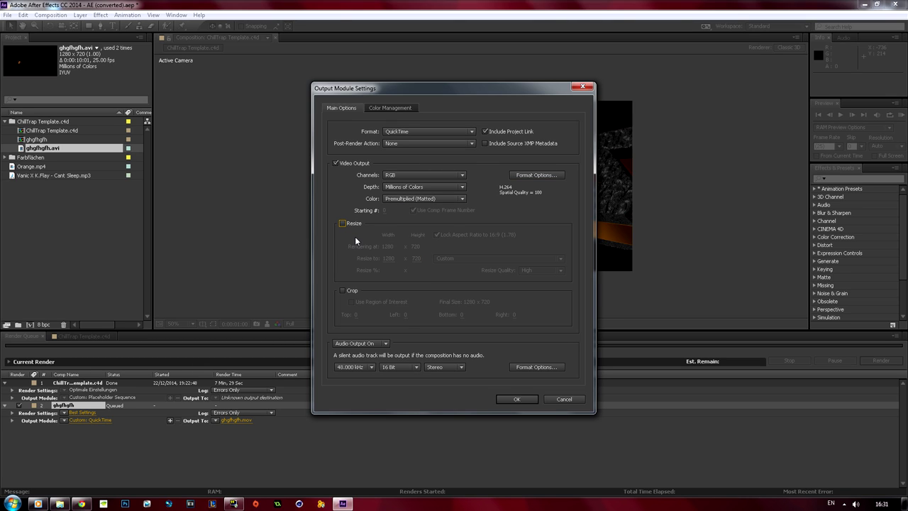
left_click(372, 345)
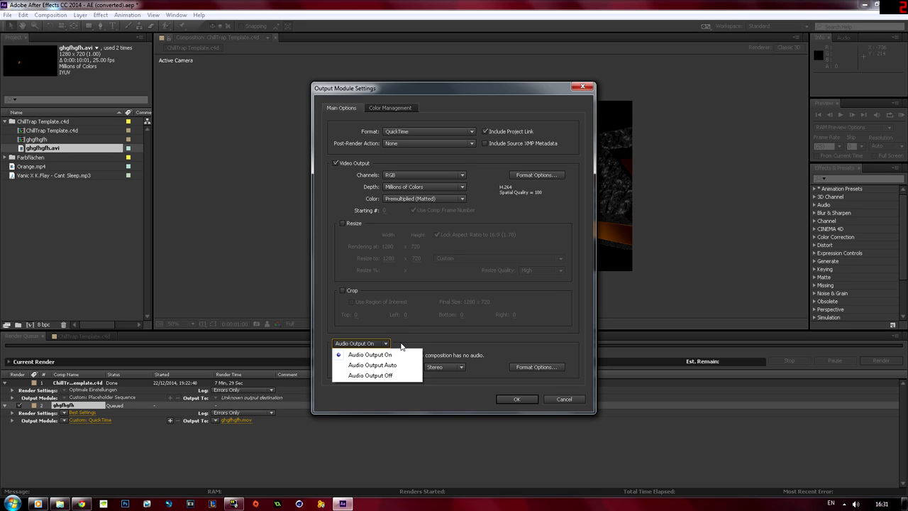
left_click(385, 354)
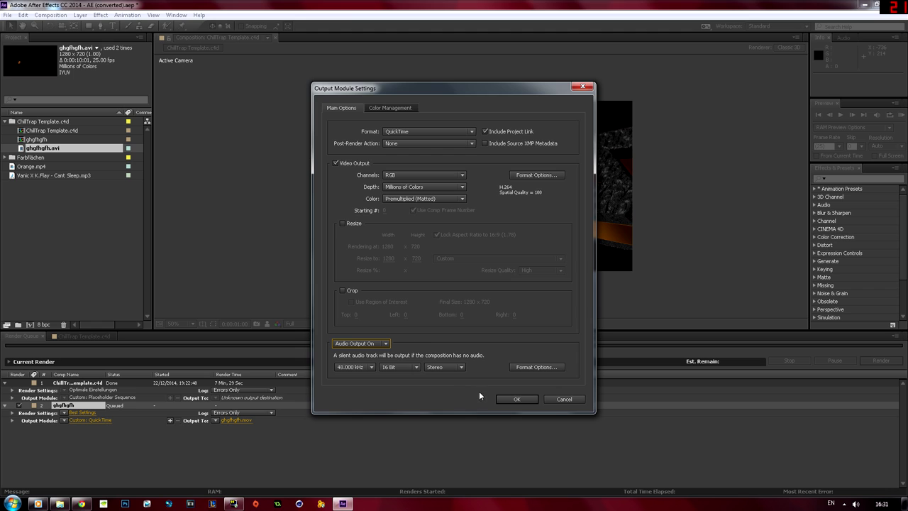
left_click(515, 400)
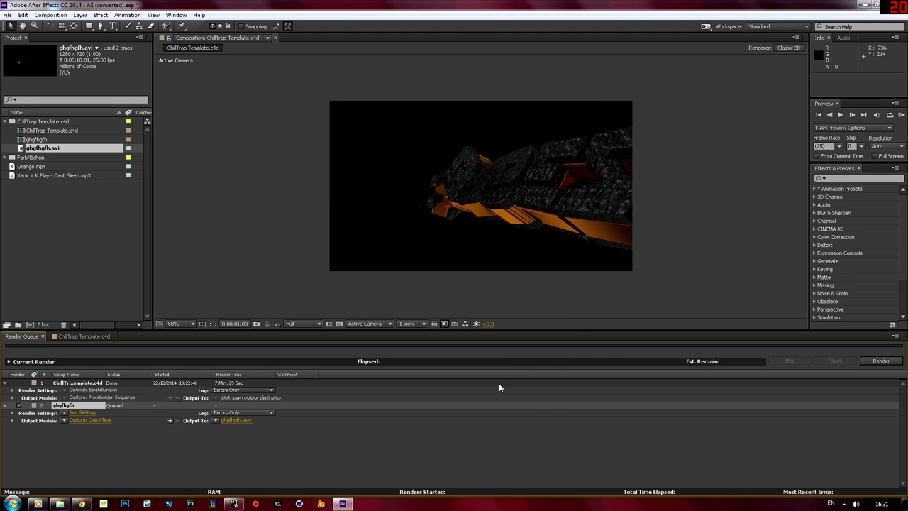
- Set the render output file name to 'grhfghlfghfhfhfgh' in the Desktop folder
left_click(222, 421)
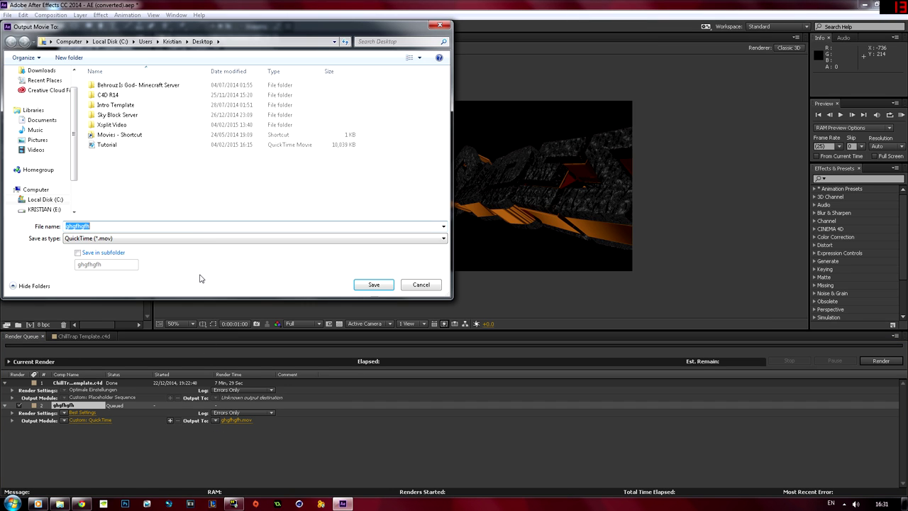
type("grhfghlfghfhfhfgh")
scroll(61, 142, "down", 1)
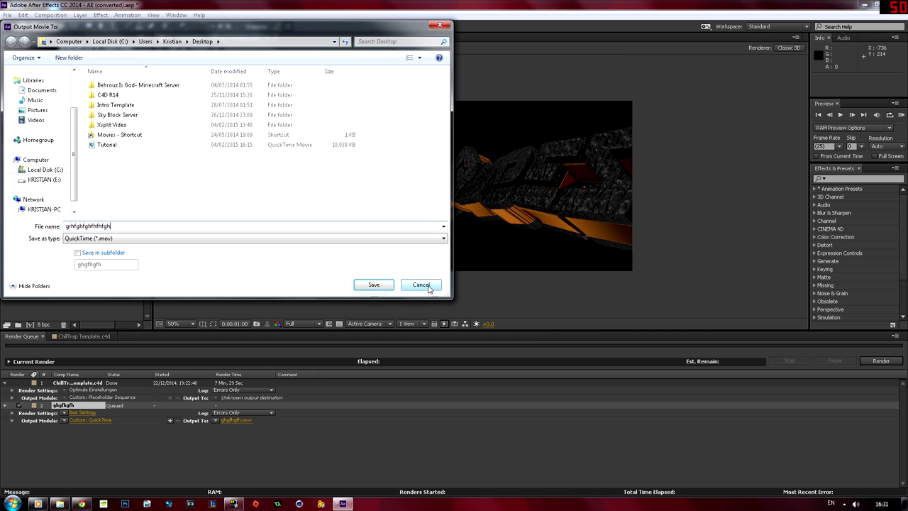
left_click(374, 285)
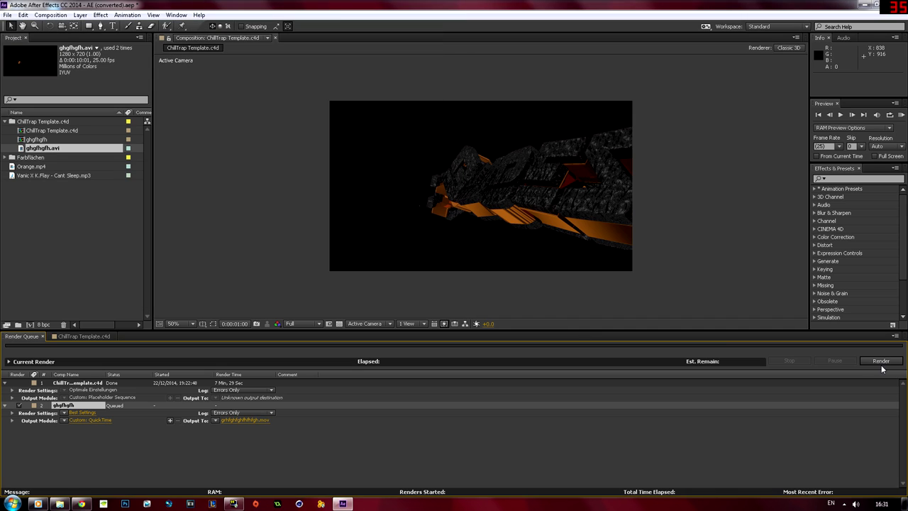